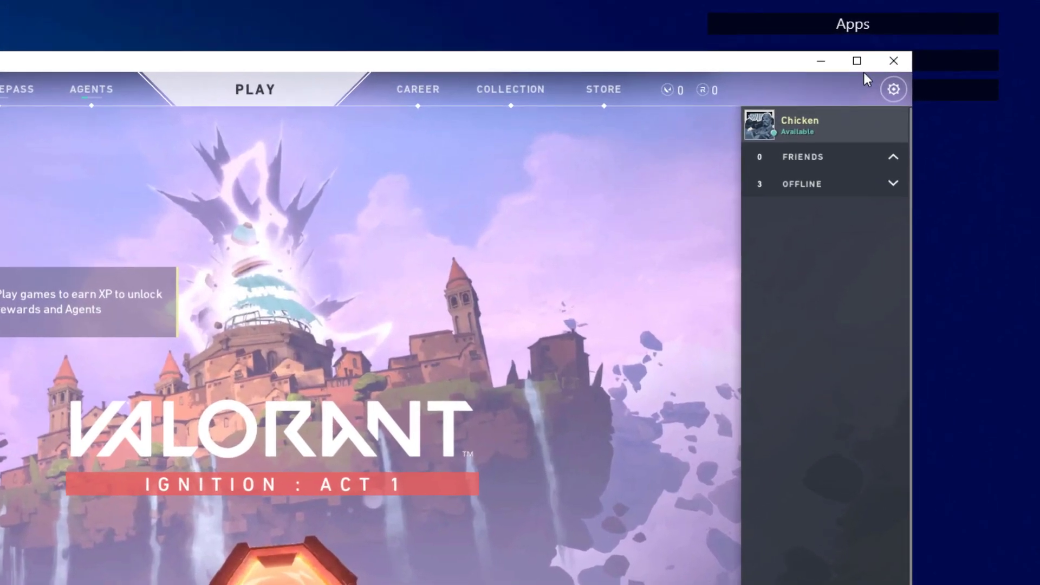
Open the game's settings and show the general video options
{"action": "left_click", "coordinate": [893, 89]}
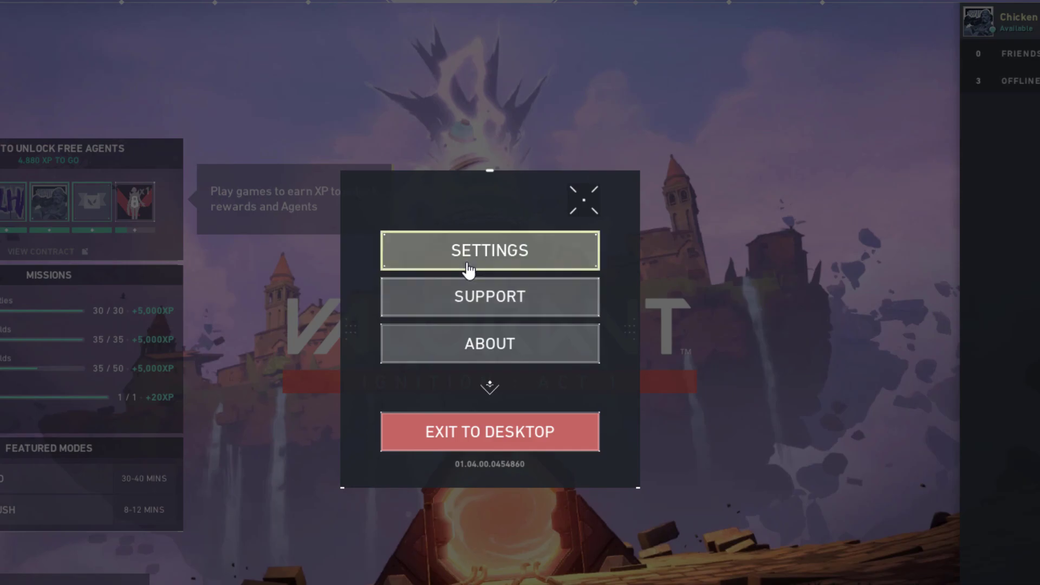
{"action": "left_click", "coordinate": [468, 267]}
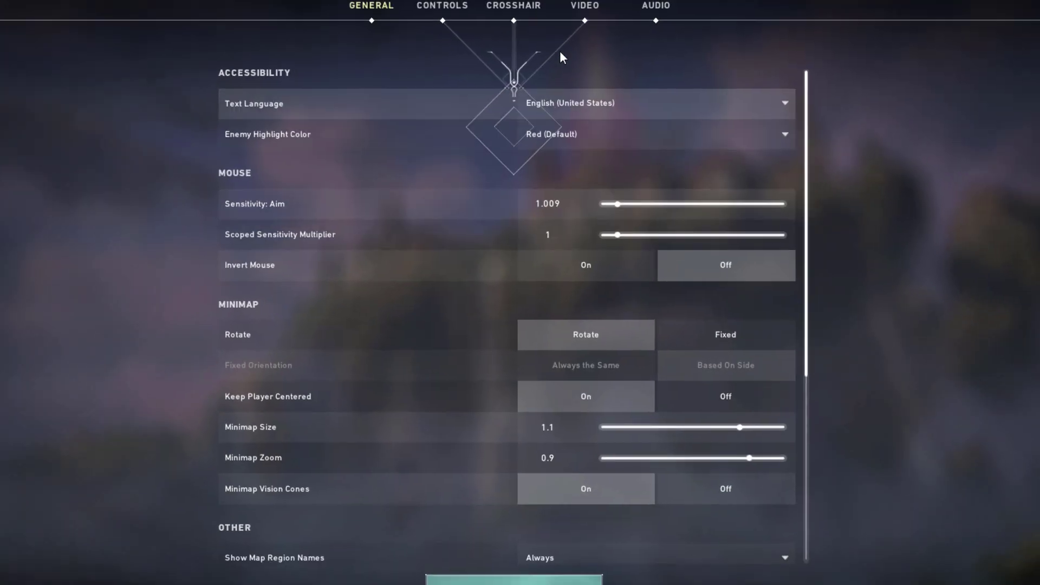
{"action": "left_click", "coordinate": [592, 19]}
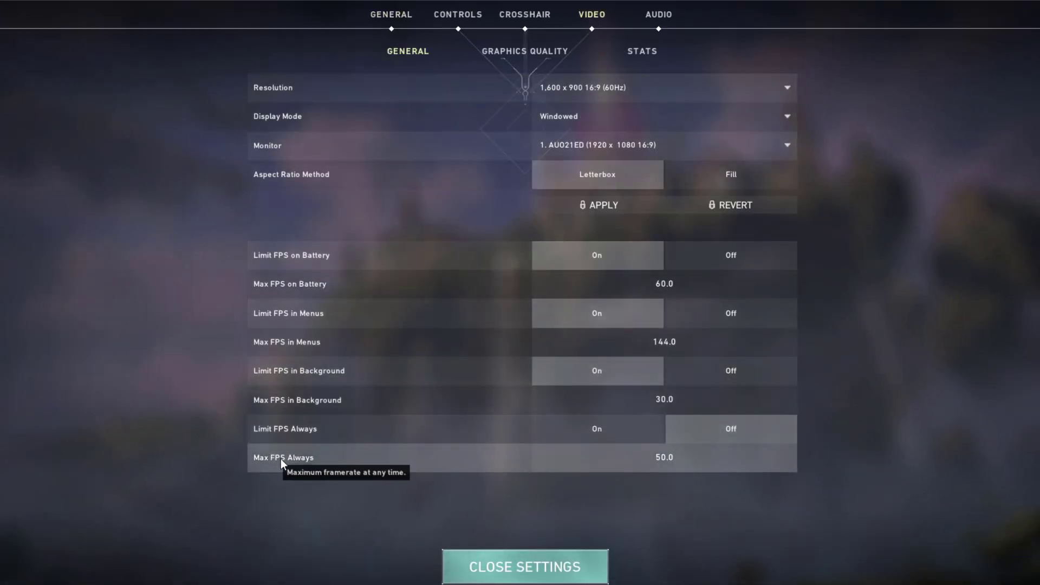
Try replacing the Max FPS Always value with 60, and close the settings
{"action": "double_click", "coordinate": [645, 455]}
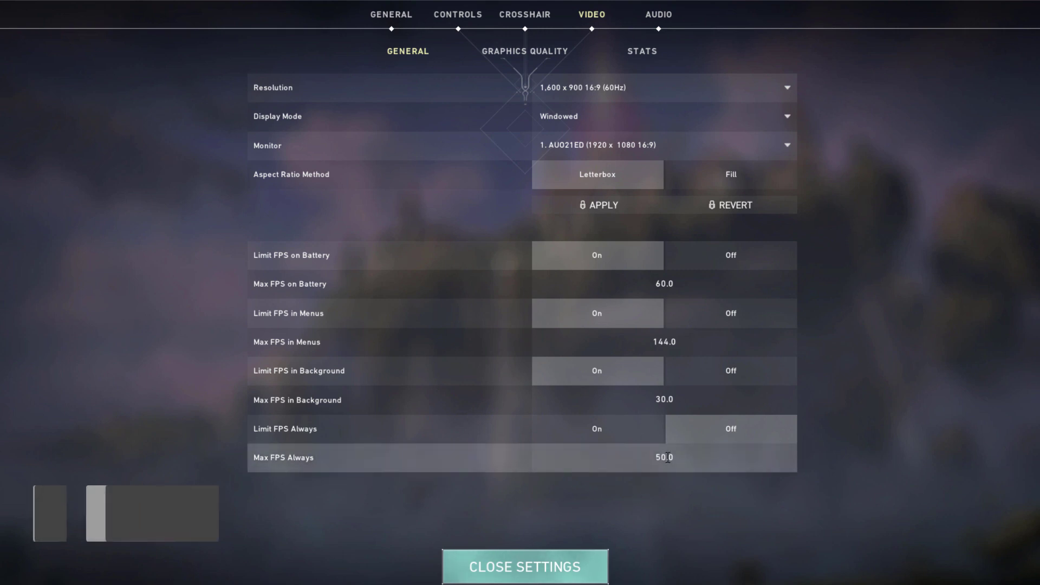
{"action": "type", "text": "12"}
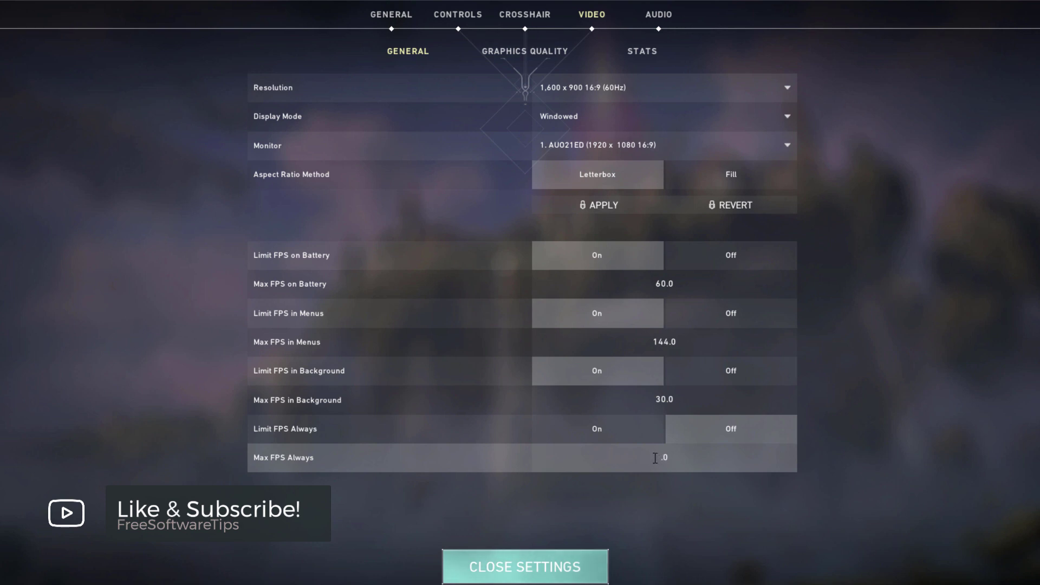
{"action": "type", "text": "60"}
{"action": "key", "text": "BackSpace"}
{"action": "key", "text": "BackSpace"}
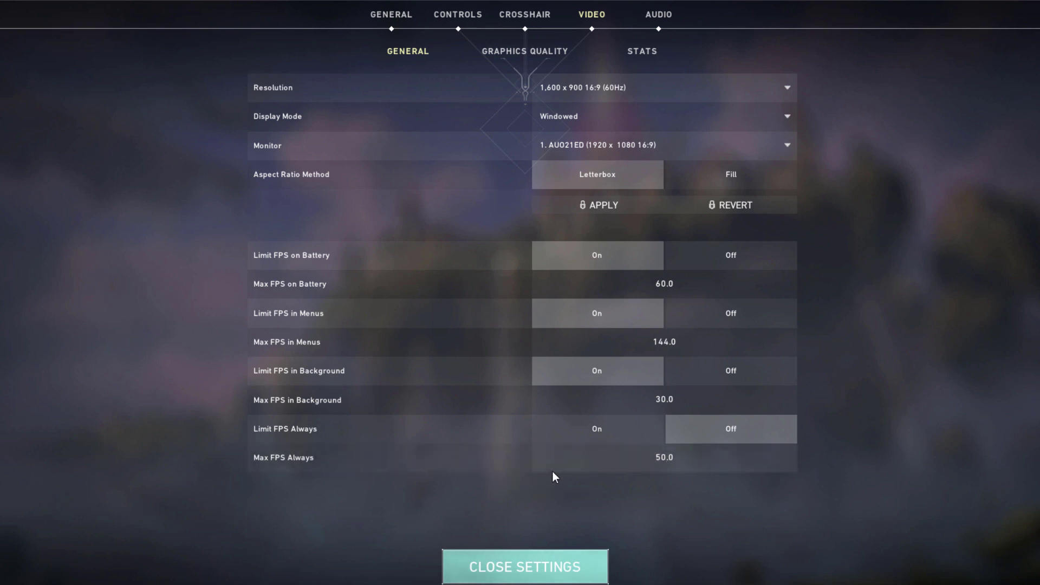
{"action": "left_click", "coordinate": [536, 567]}
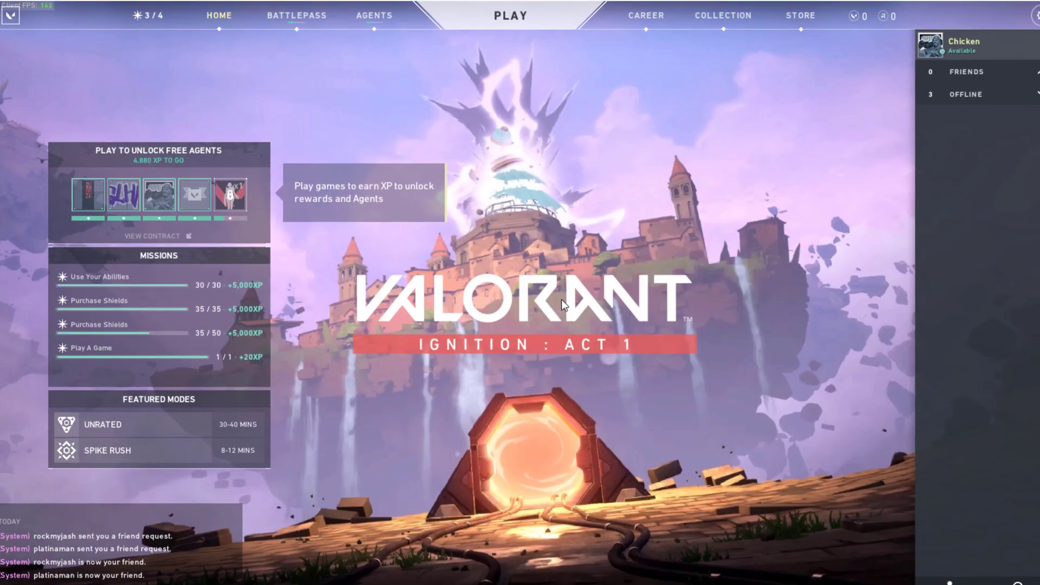
Open Task Manager and go from the VALORANT app to its entry in the process details
{"action": "key", "text": "alt+Return"}
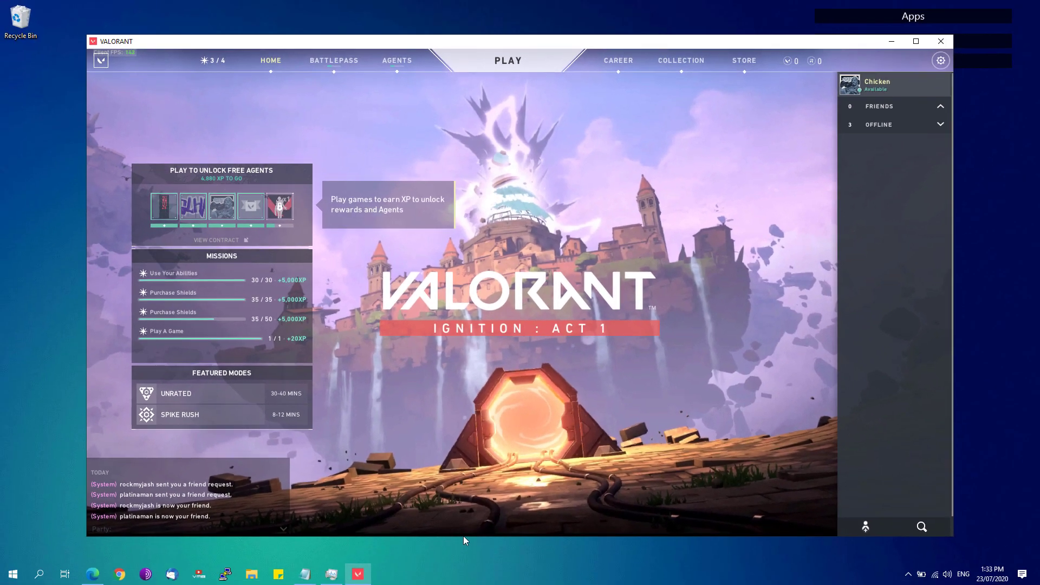
{"action": "key", "text": "super"}
{"action": "left_click", "coordinate": [492, 560]}
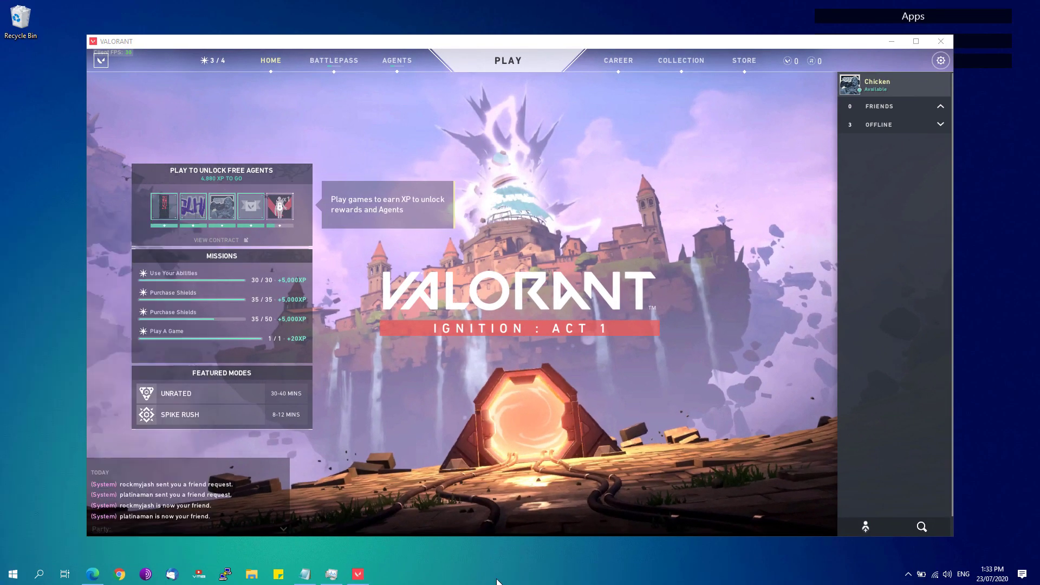
{"action": "right_click", "coordinate": [478, 575]}
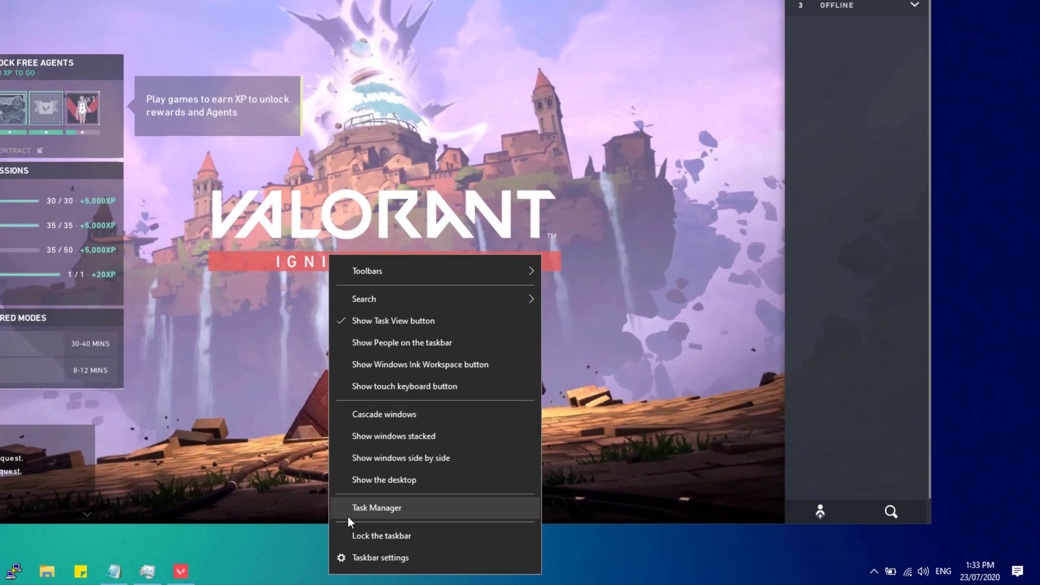
{"action": "left_click", "coordinate": [382, 512]}
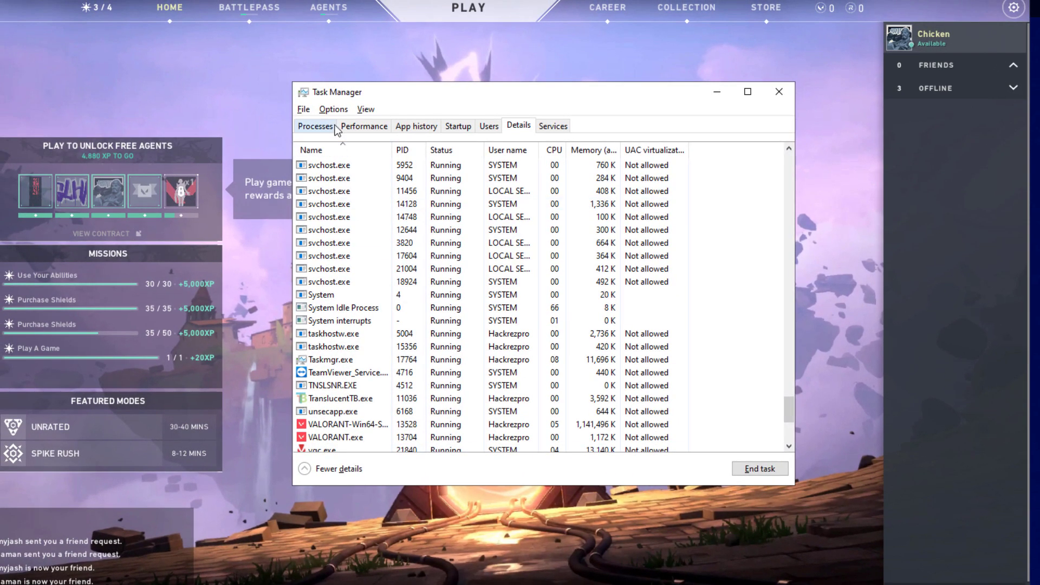
{"action": "left_click", "coordinate": [319, 126]}
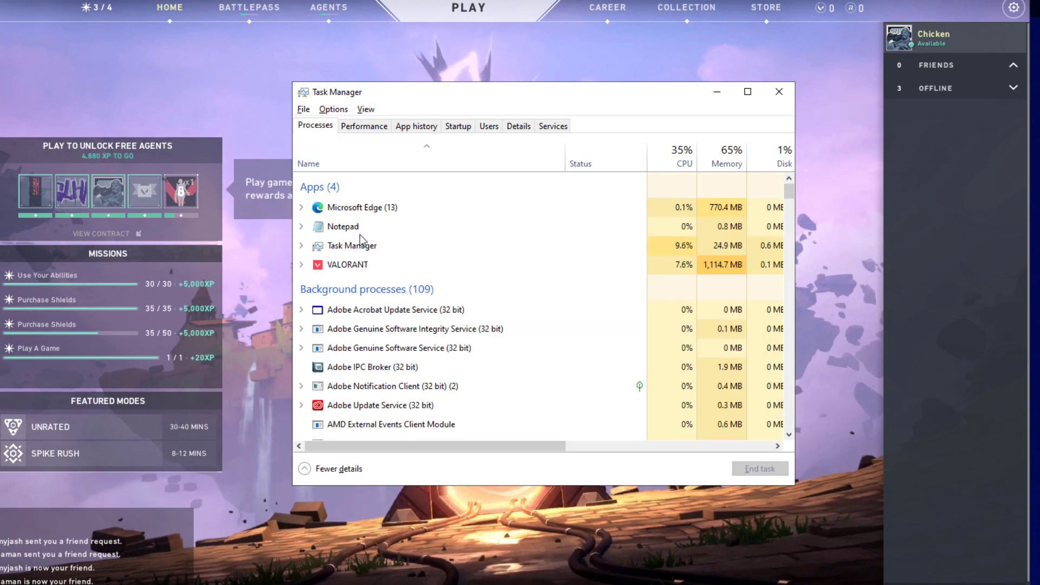
{"action": "left_click", "coordinate": [320, 269]}
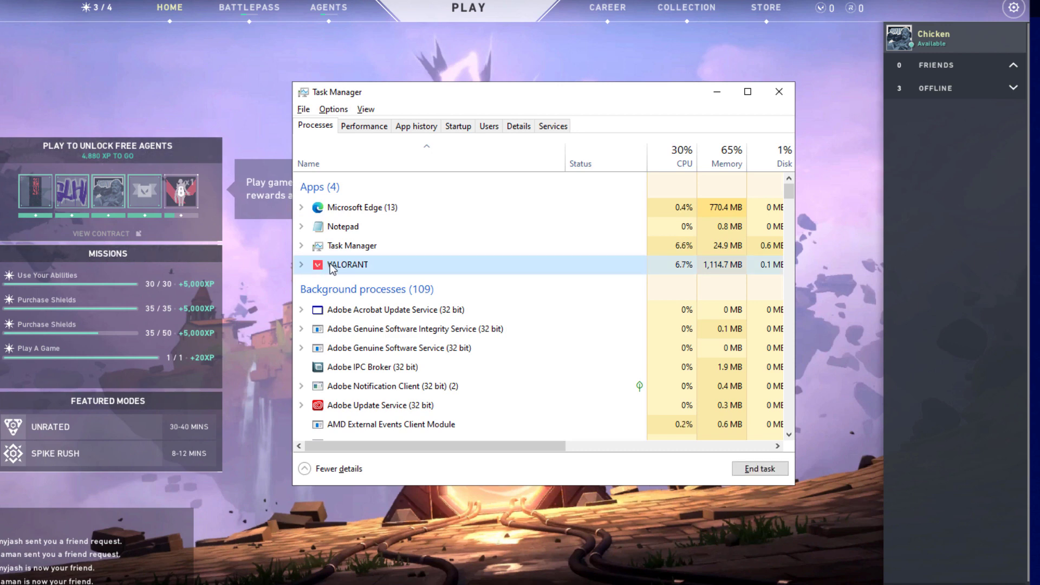
{"action": "right_click", "coordinate": [330, 265]}
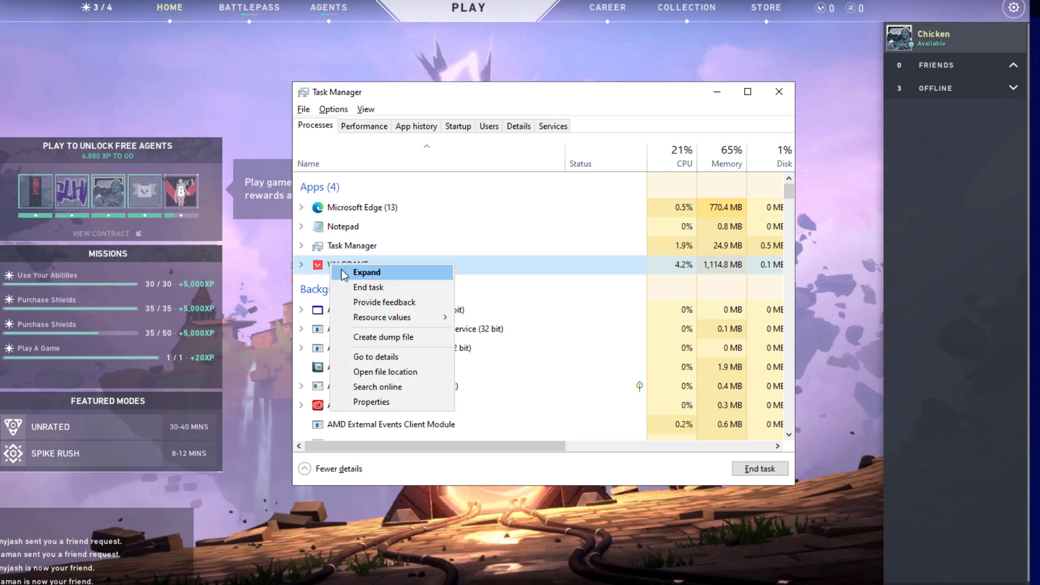
{"action": "left_click", "coordinate": [363, 358]}
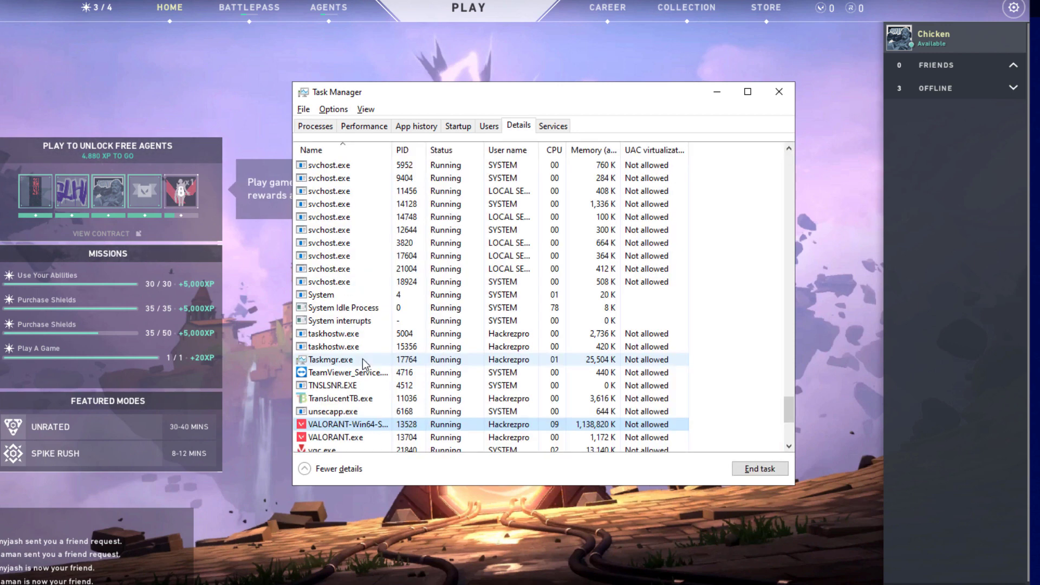
Set the priority of the VALORANT-Win64-Shipping process to High and confirm the change
{"action": "right_click", "coordinate": [383, 428]}
{"action": "mouse_move", "coordinate": [444, 484]}
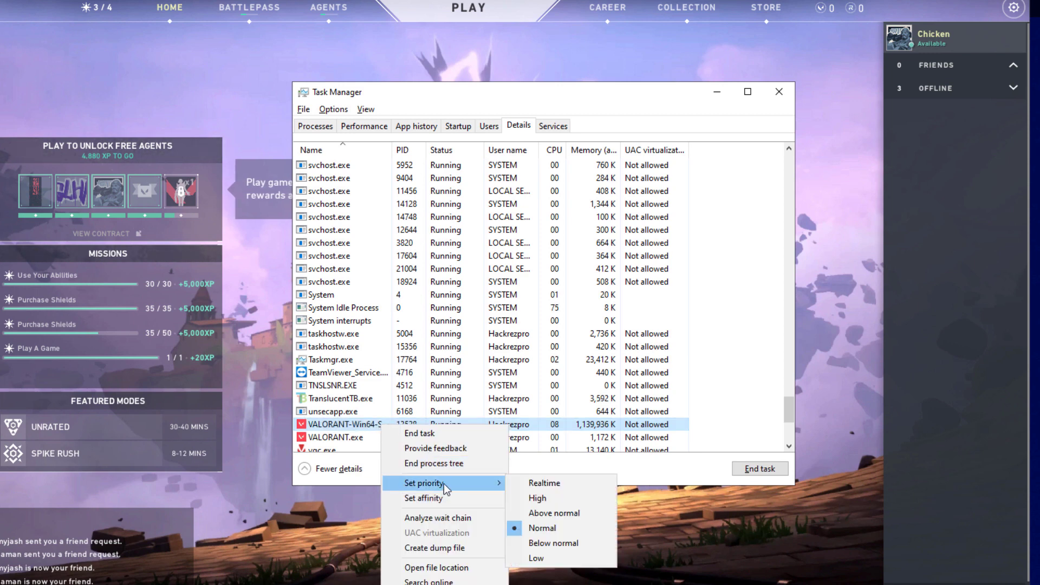
{"action": "left_click", "coordinate": [537, 499]}
{"action": "left_click", "coordinate": [467, 314]}
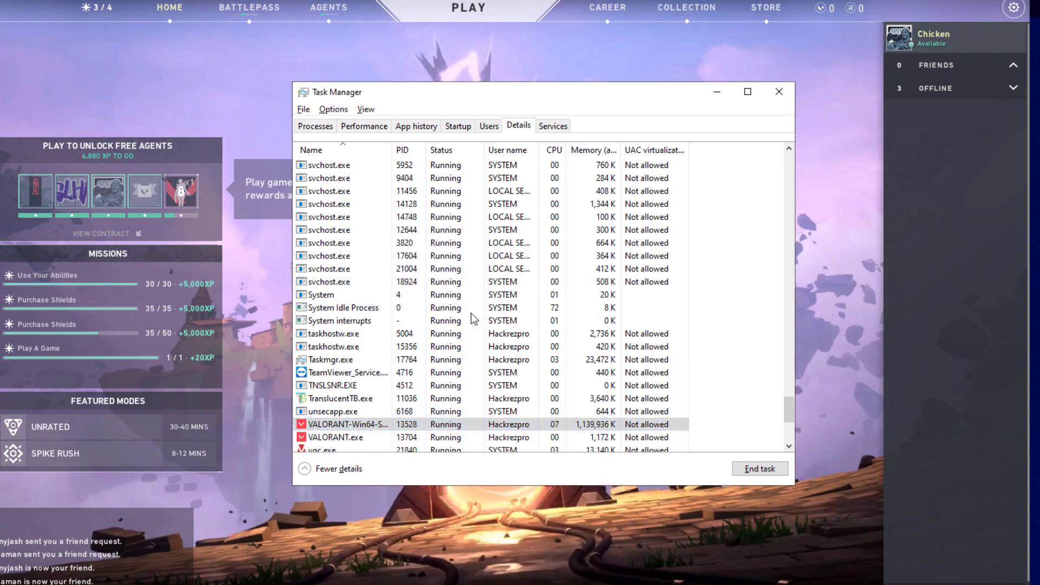
Set the priority of the VALORANT.exe process to High and confirm the change
{"action": "left_click", "coordinate": [336, 438]}
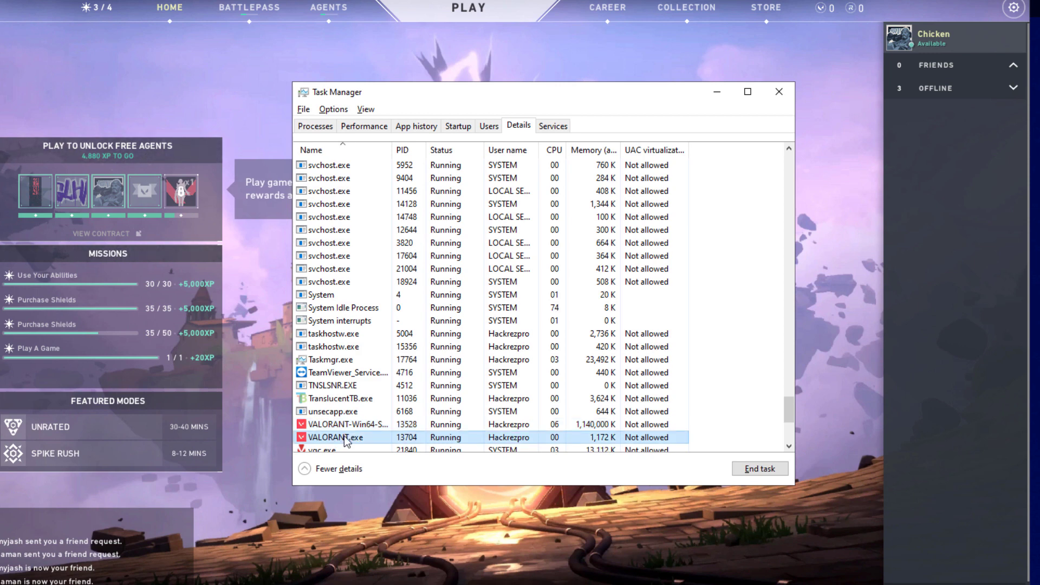
{"action": "right_click", "coordinate": [364, 436]}
{"action": "mouse_move", "coordinate": [433, 490]}
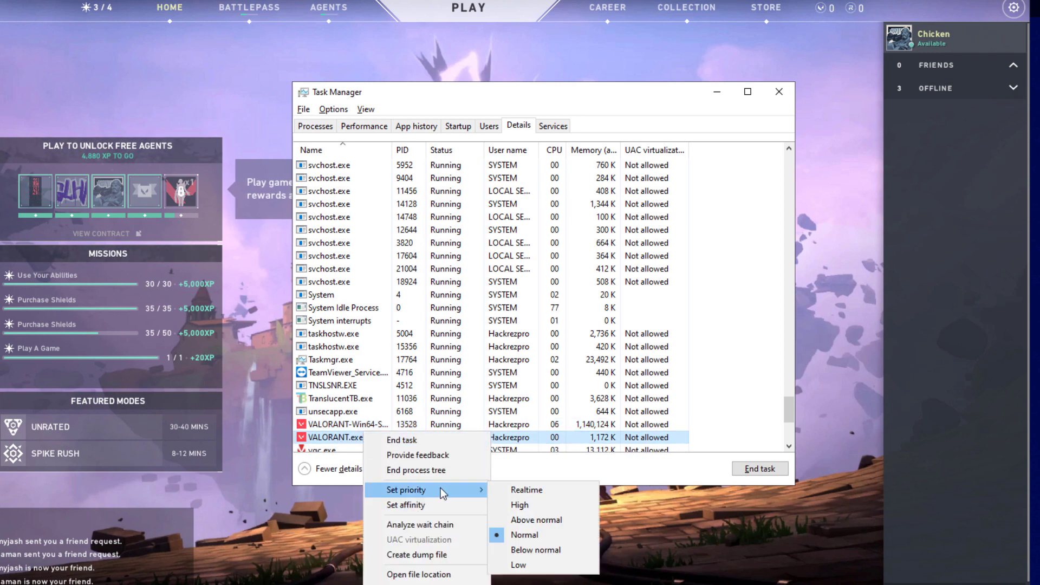
{"action": "left_click", "coordinate": [519, 505]}
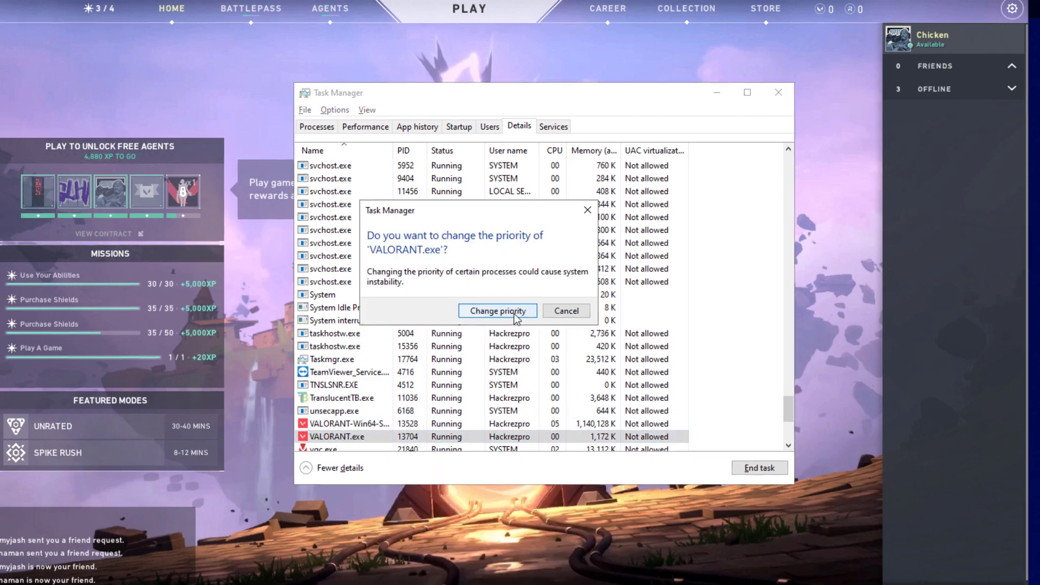
{"action": "left_click", "coordinate": [431, 309]}
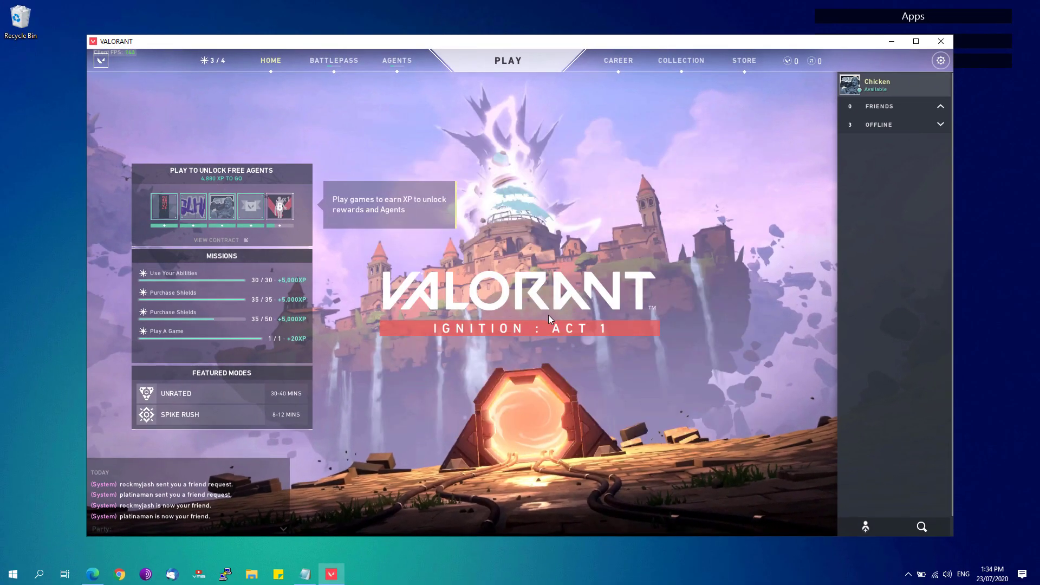
Reopen Task Manager, examine the CPU performance graph and processor details, and close it
{"action": "right_click", "coordinate": [517, 575]}
{"action": "left_click", "coordinate": [526, 535]}
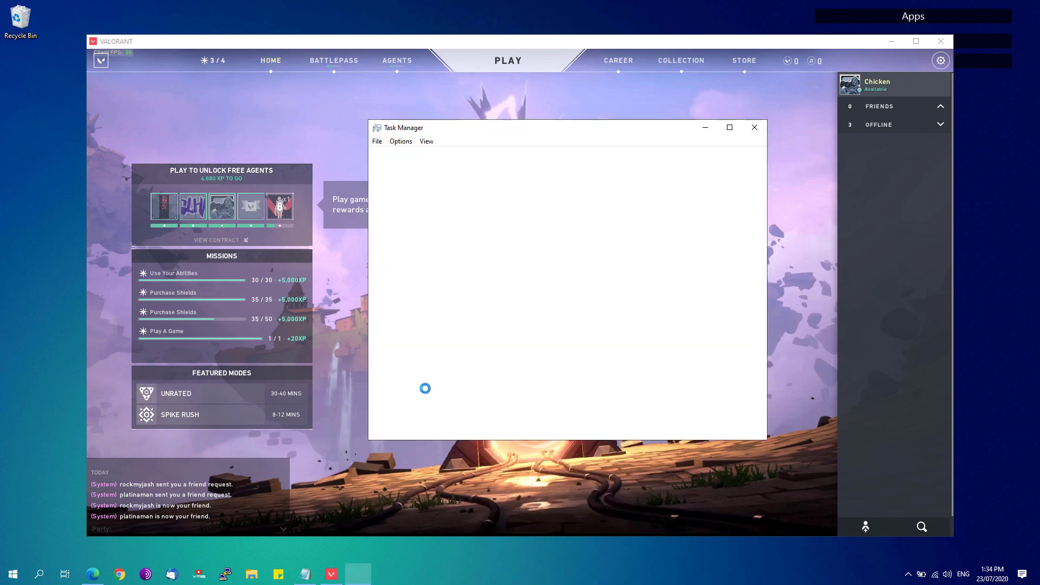
{"action": "left_click", "coordinate": [426, 155]}
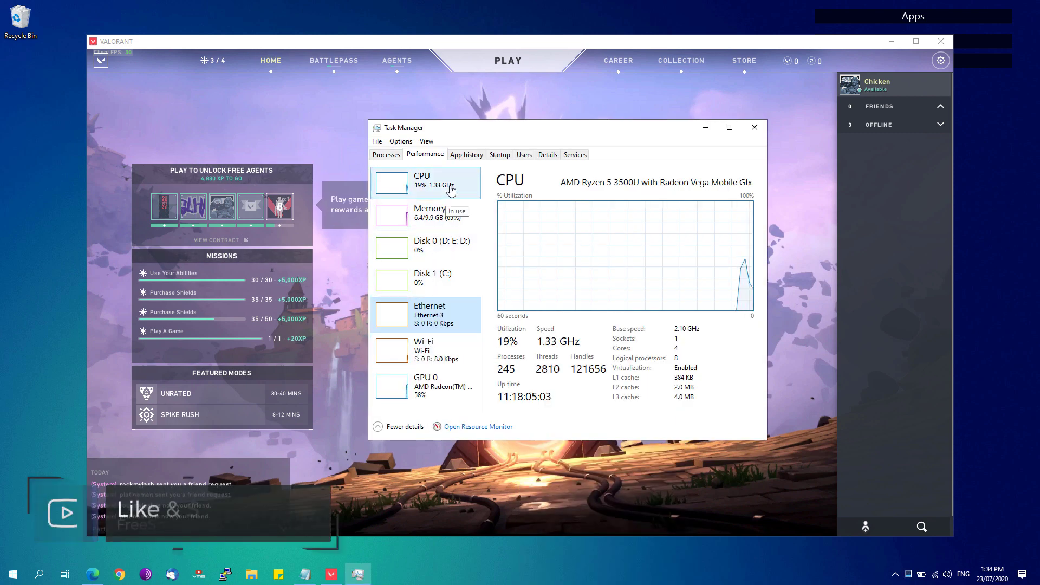
{"action": "left_click", "coordinate": [458, 341]}
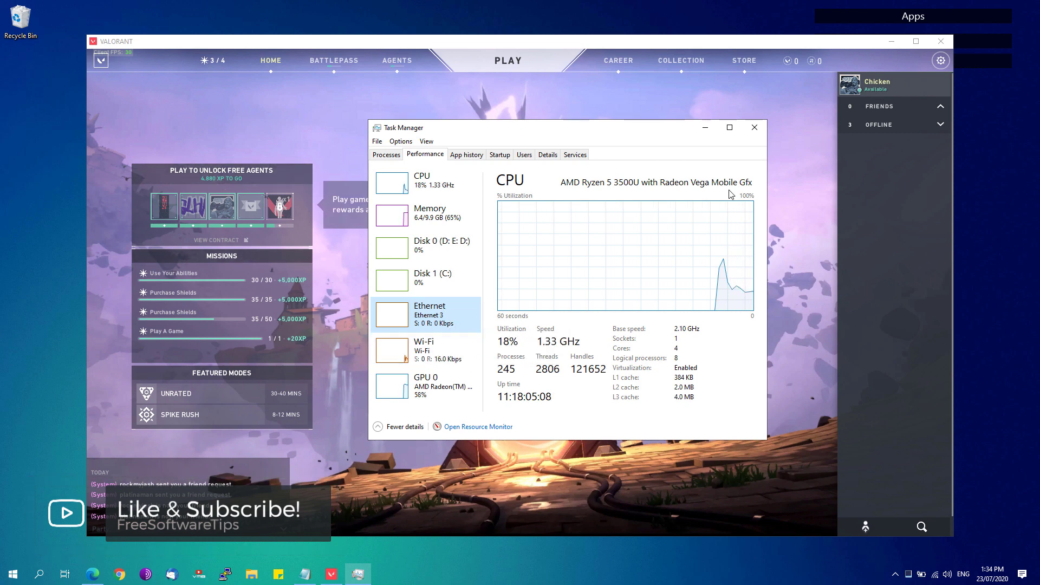
{"action": "left_click", "coordinate": [754, 128]}
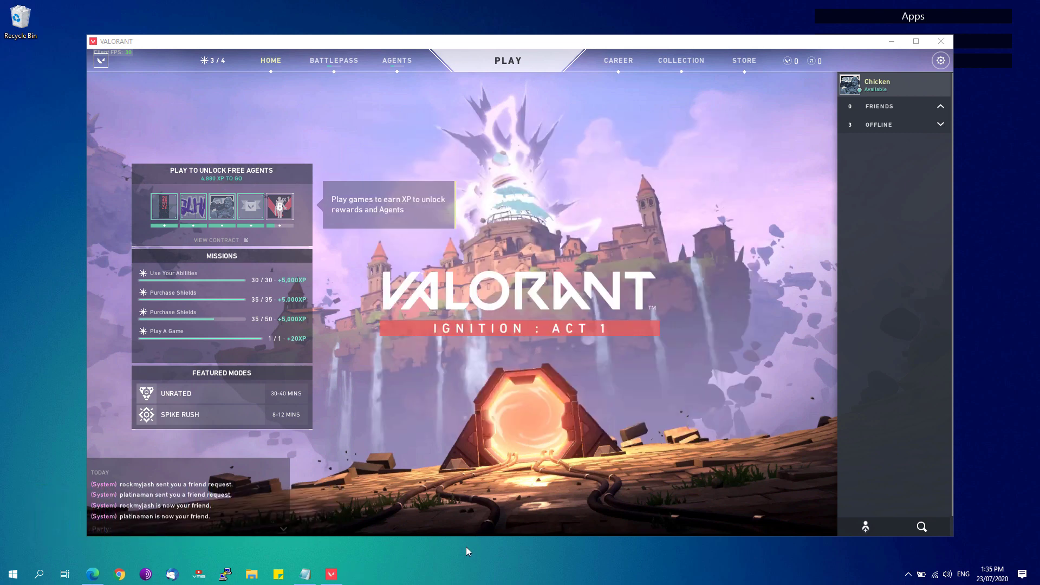
Open Task Manager again and locate the running VALORANT app's process in the detailed process list
{"action": "right_click", "coordinate": [447, 577]}
{"action": "left_click", "coordinate": [482, 517]}
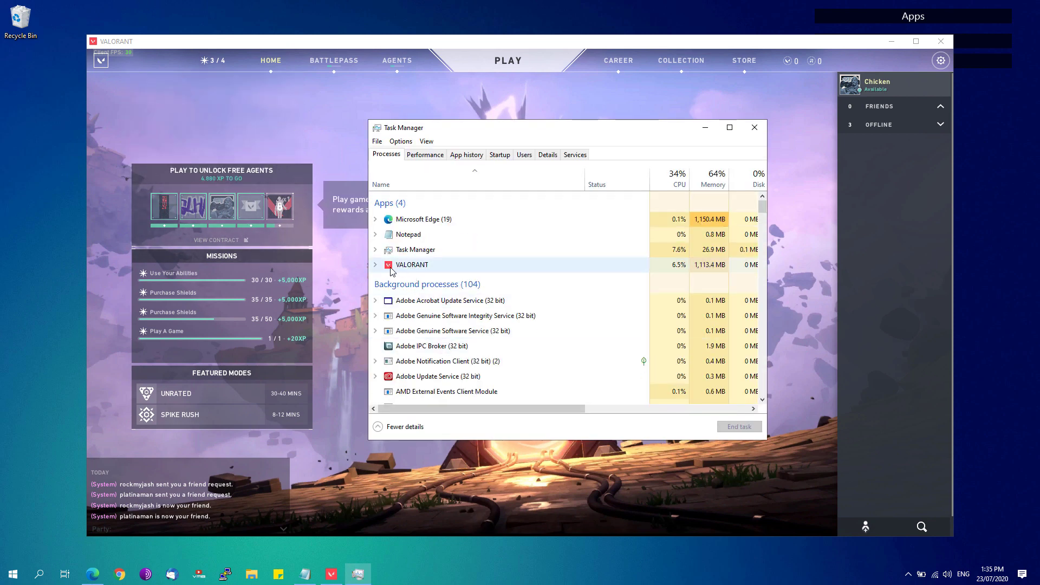
{"action": "right_click", "coordinate": [398, 269]}
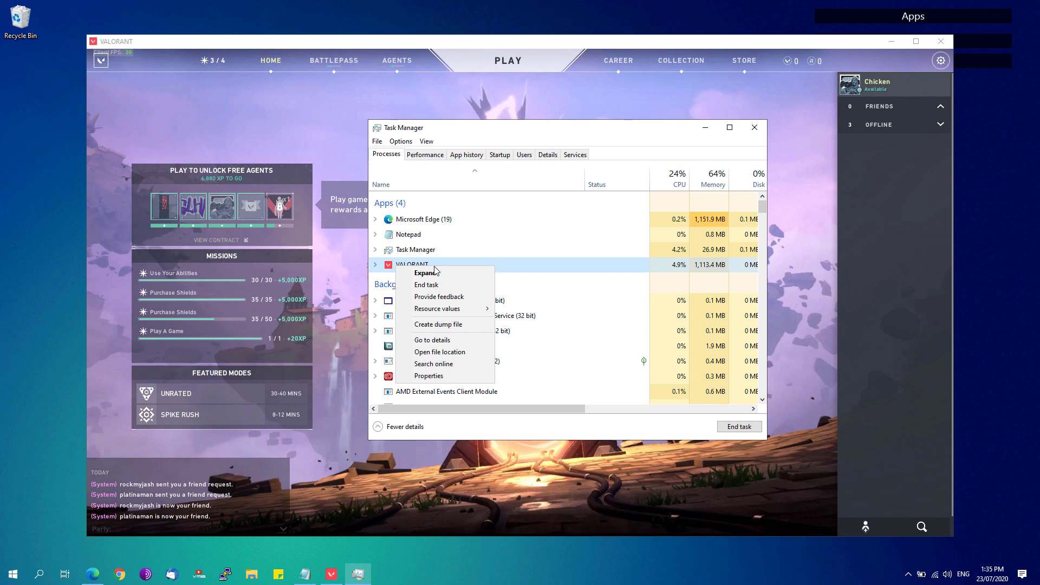
{"action": "left_click", "coordinate": [427, 340]}
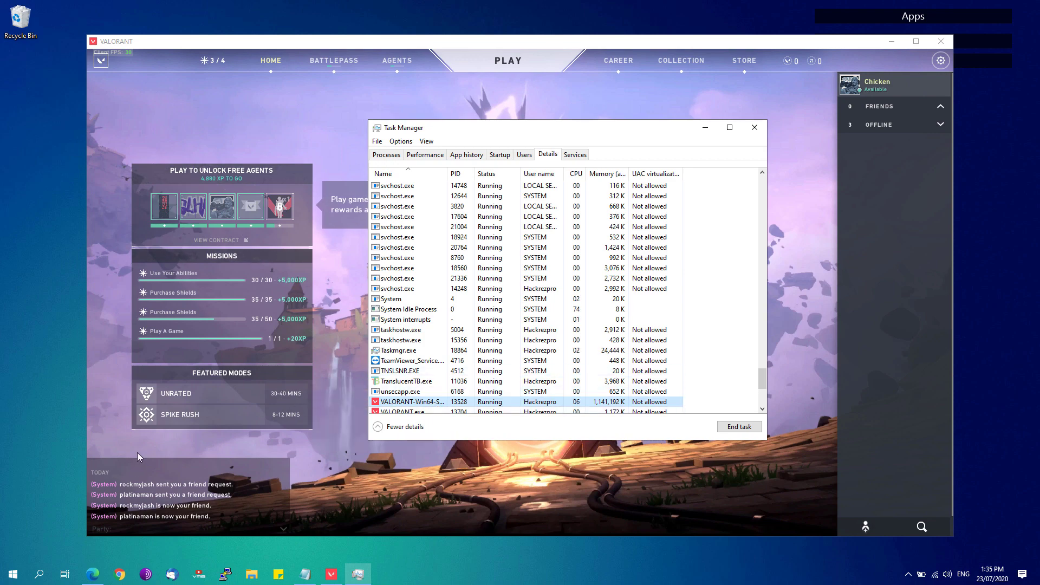
Search Windows for "windows firewall", open Firewall & network protection, and bring up the list of apps allowed through the firewall
{"action": "left_click", "coordinate": [14, 572]}
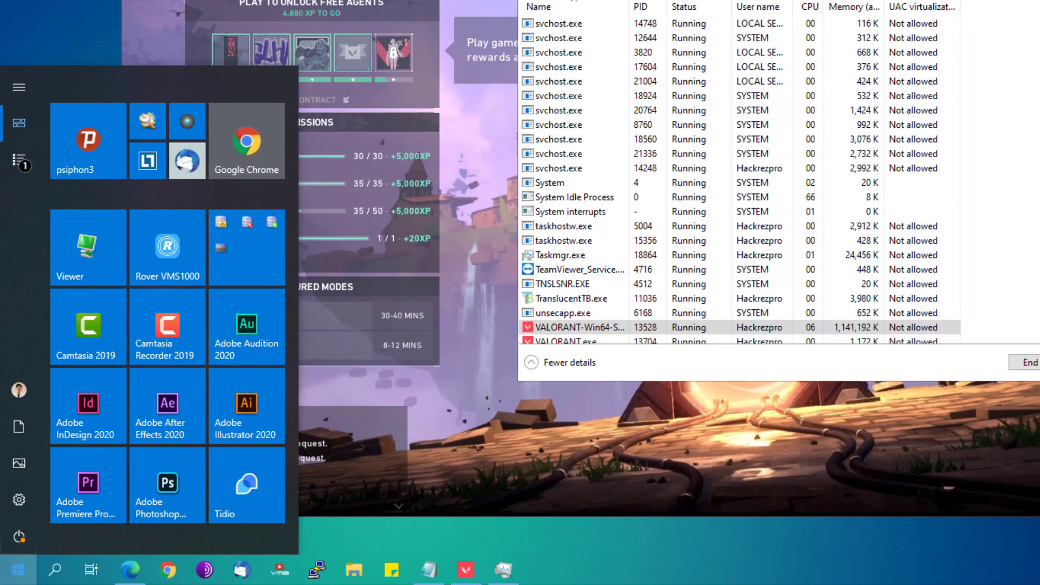
{"action": "type", "text": "windows firewall"}
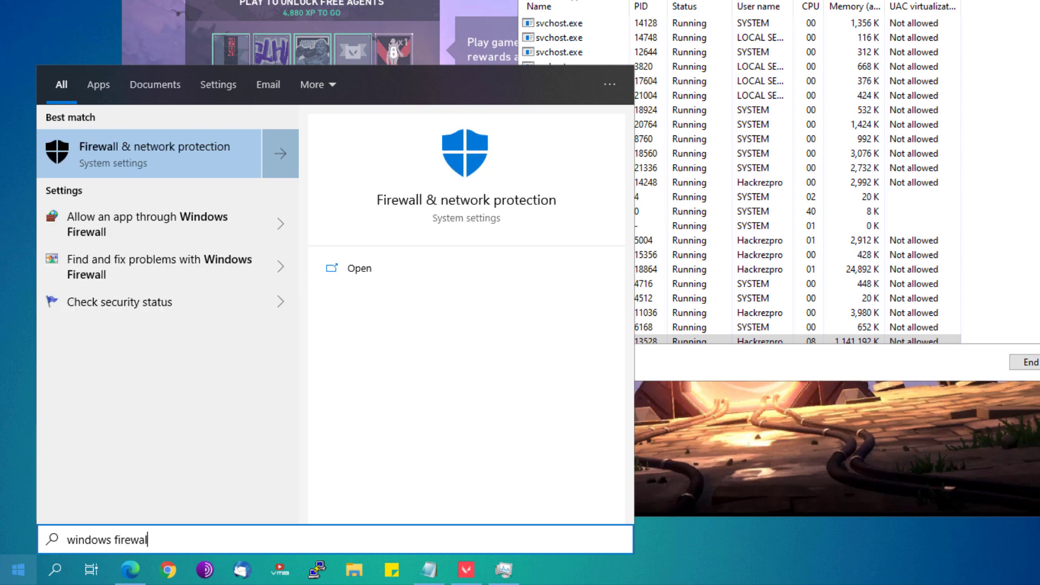
{"action": "left_click", "coordinate": [183, 168]}
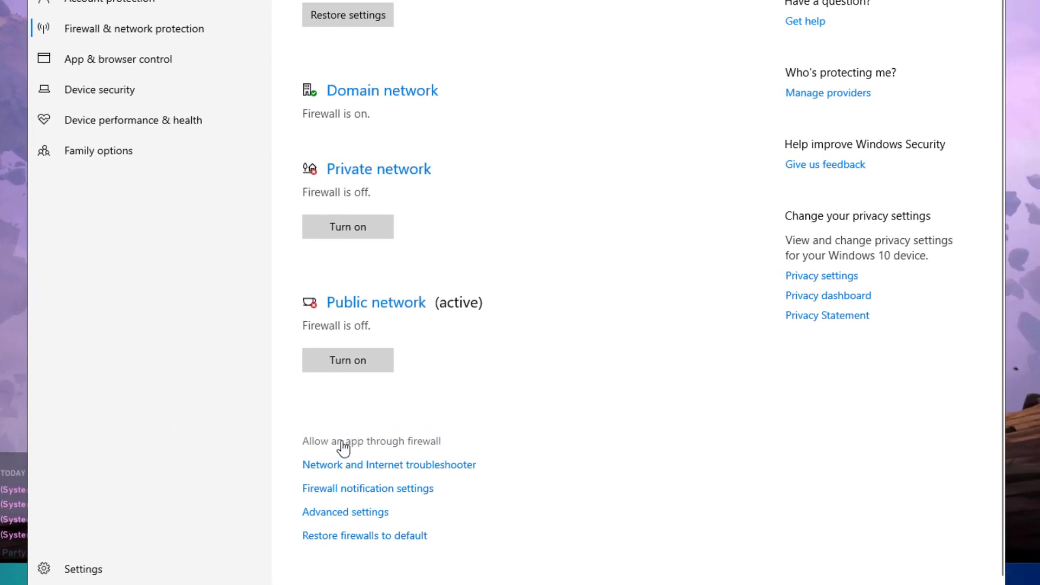
{"action": "left_click", "coordinate": [365, 444]}
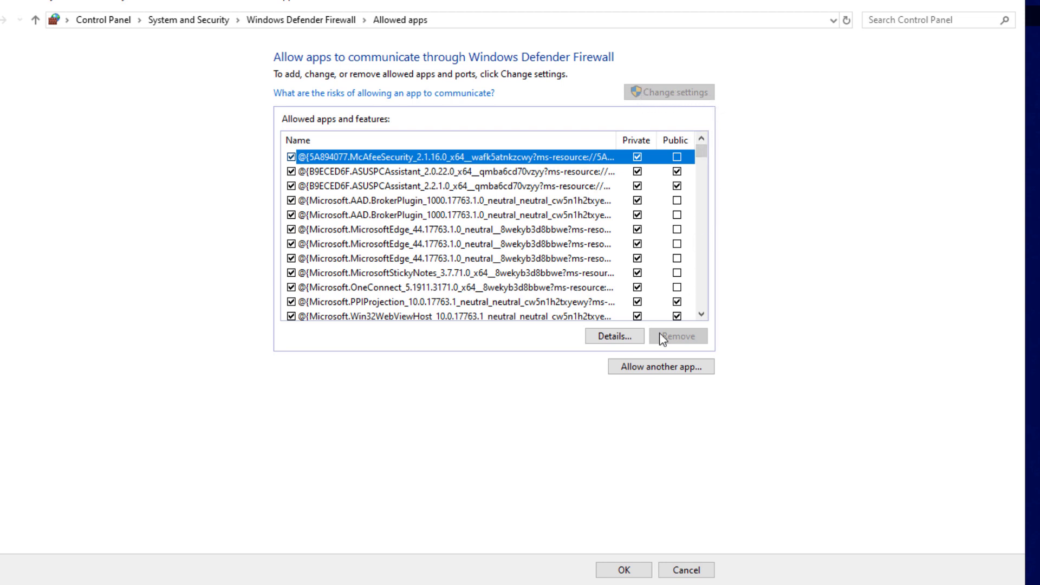
Start allowing another app by browsing for it, and open the file location of the VALORANT-Win64-Shipping process from Task Manager
{"action": "left_click", "coordinate": [642, 374]}
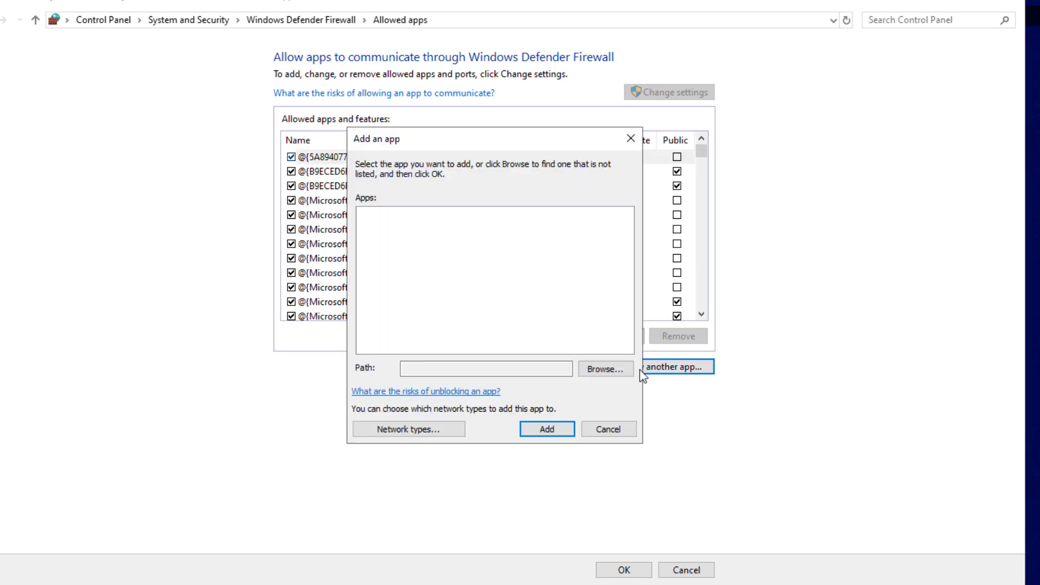
{"action": "left_click", "coordinate": [605, 369]}
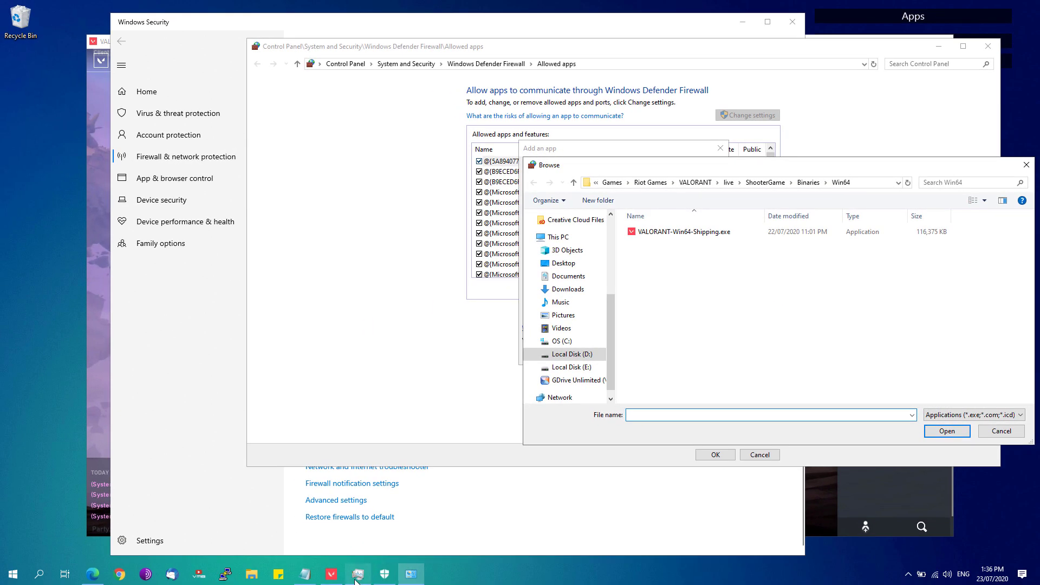
{"action": "mouse_move", "coordinate": [355, 577]}
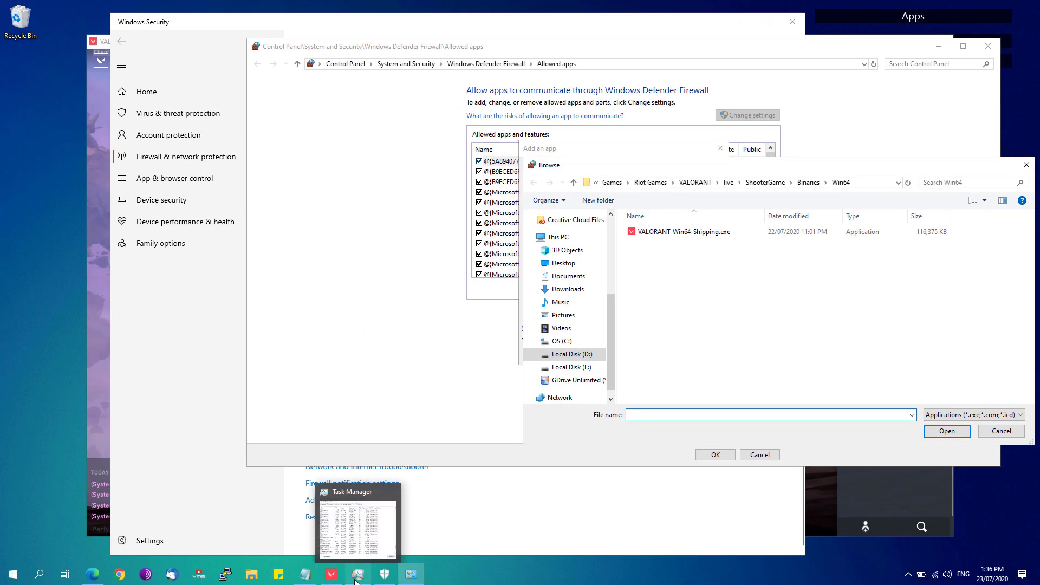
{"action": "left_click", "coordinate": [355, 579]}
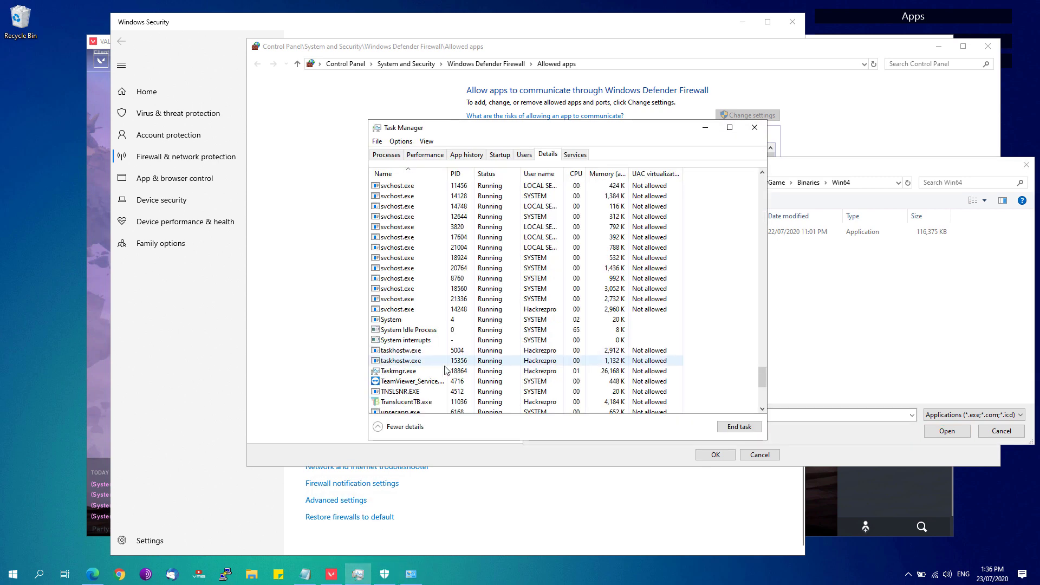
{"action": "left_click", "coordinate": [500, 248]}
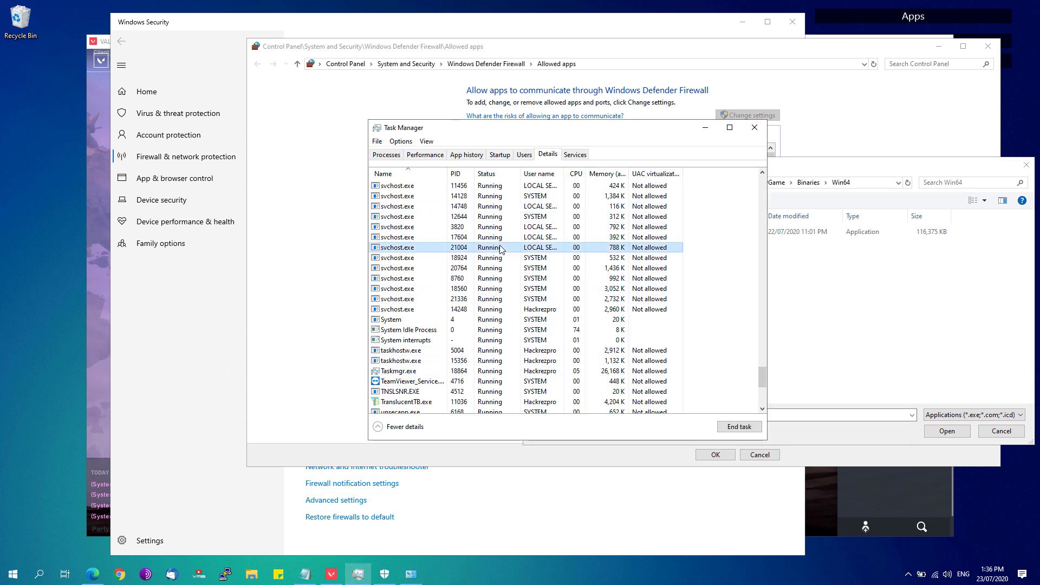
{"action": "scroll", "coordinate": [501, 249], "scroll_direction": "down", "scroll_amount": 6}
{"action": "left_click", "coordinate": [453, 237]}
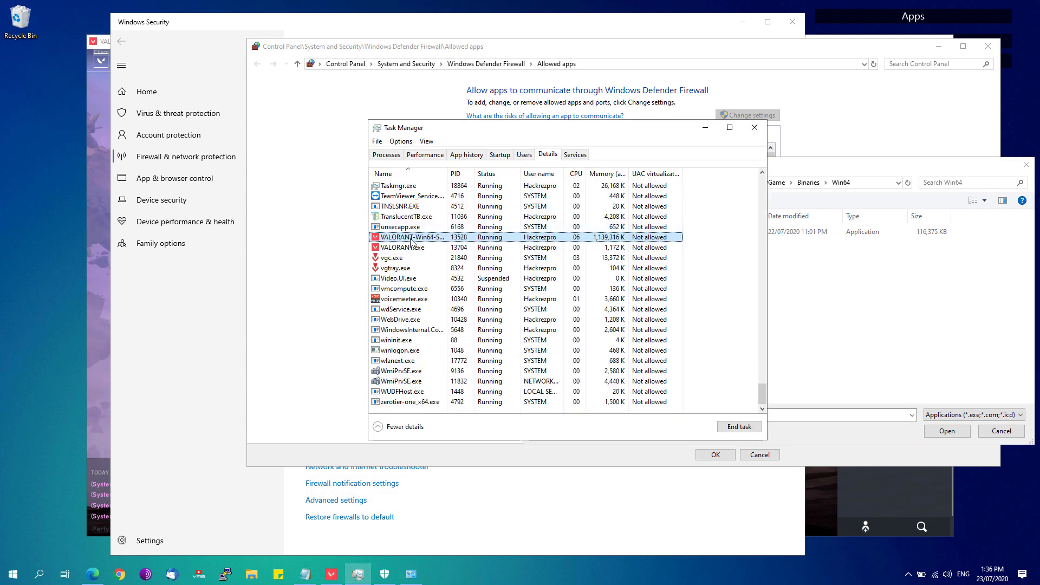
{"action": "right_click", "coordinate": [387, 238]}
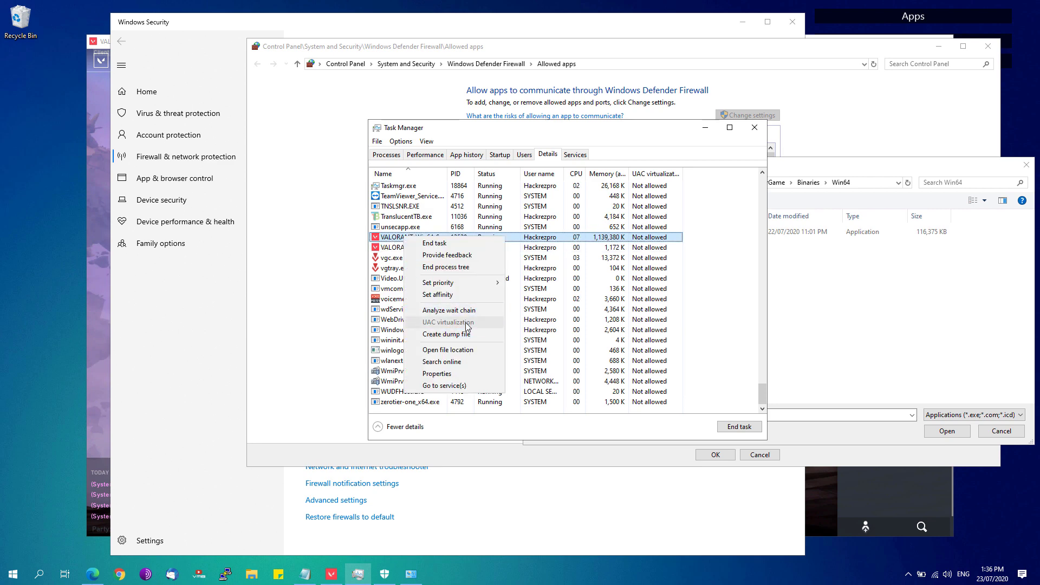
{"action": "left_click", "coordinate": [432, 350]}
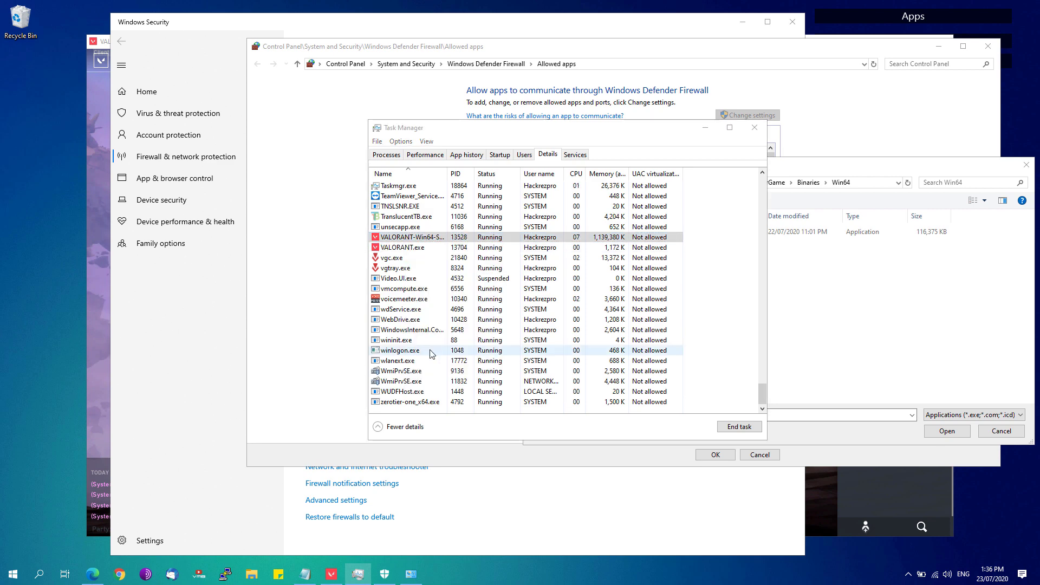
Copy the game's Win64 folder path and use it to go to that folder in the firewall's Browse dialog
{"action": "left_click", "coordinate": [497, 201]}
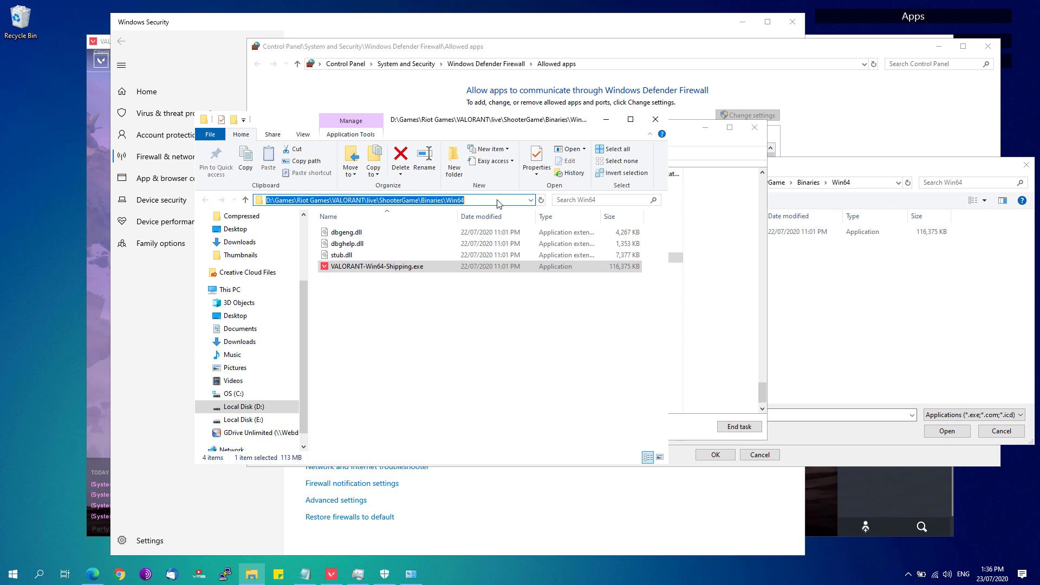
{"action": "key", "text": "ctrl+c"}
{"action": "left_click", "coordinate": [854, 186]}
{"action": "key", "text": "ctrl+v"}
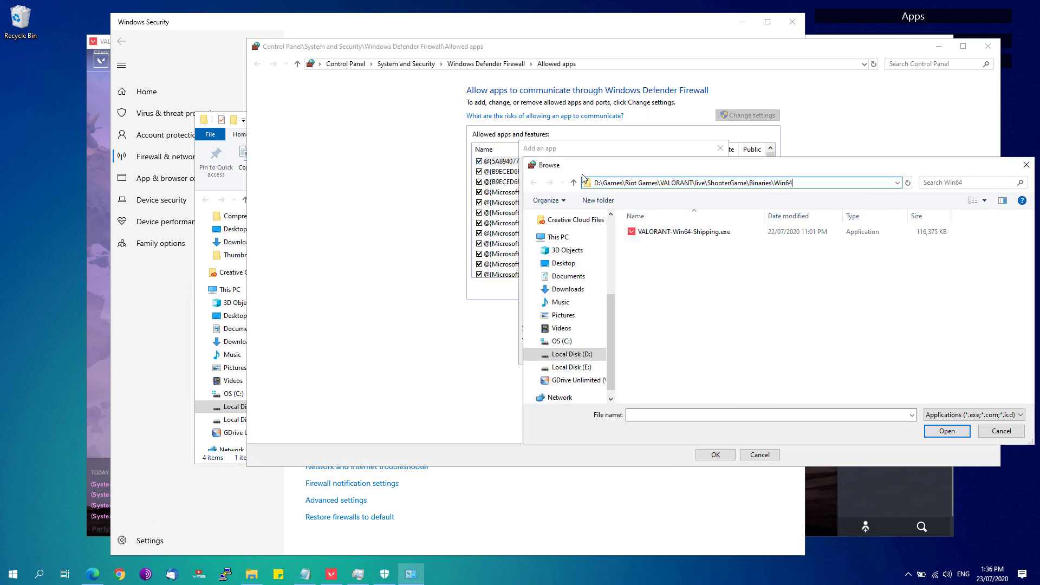
{"action": "key", "text": "Return"}
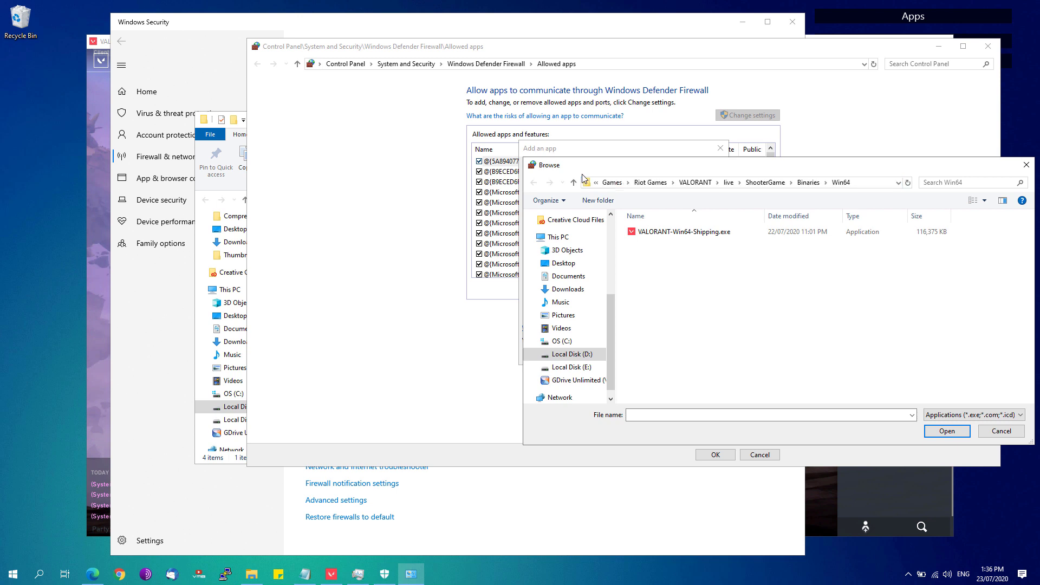
Try to add VALORANT-Win64-Shipping.exe to the allowed apps, dismiss the message, and close the Add an app dialog
{"action": "left_click", "coordinate": [717, 236]}
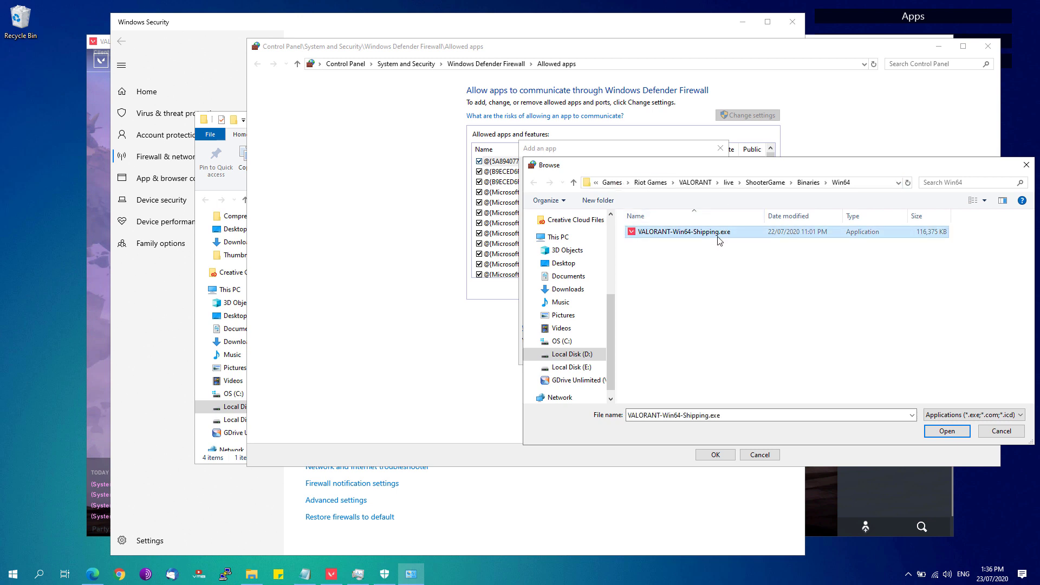
{"action": "double_click", "coordinate": [776, 234]}
{"action": "left_click", "coordinate": [591, 206]}
{"action": "left_click", "coordinate": [661, 354]}
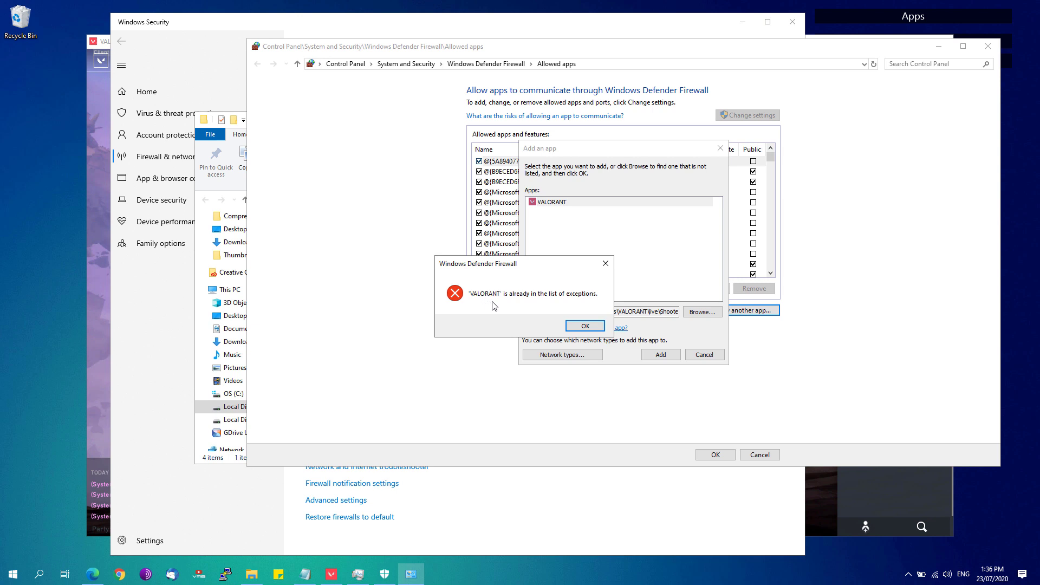
{"action": "left_click", "coordinate": [584, 326]}
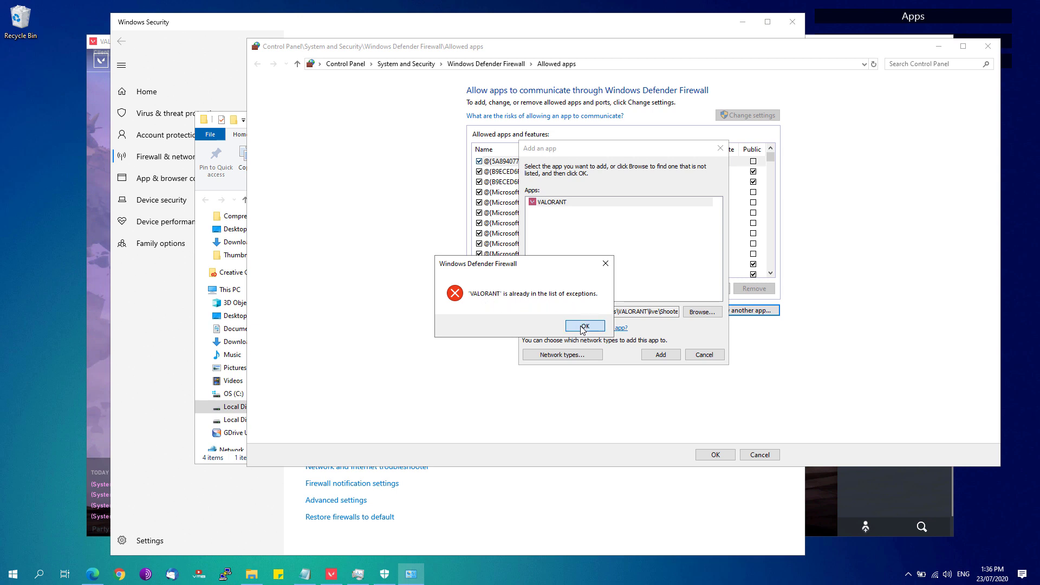
{"action": "left_click", "coordinate": [704, 355]}
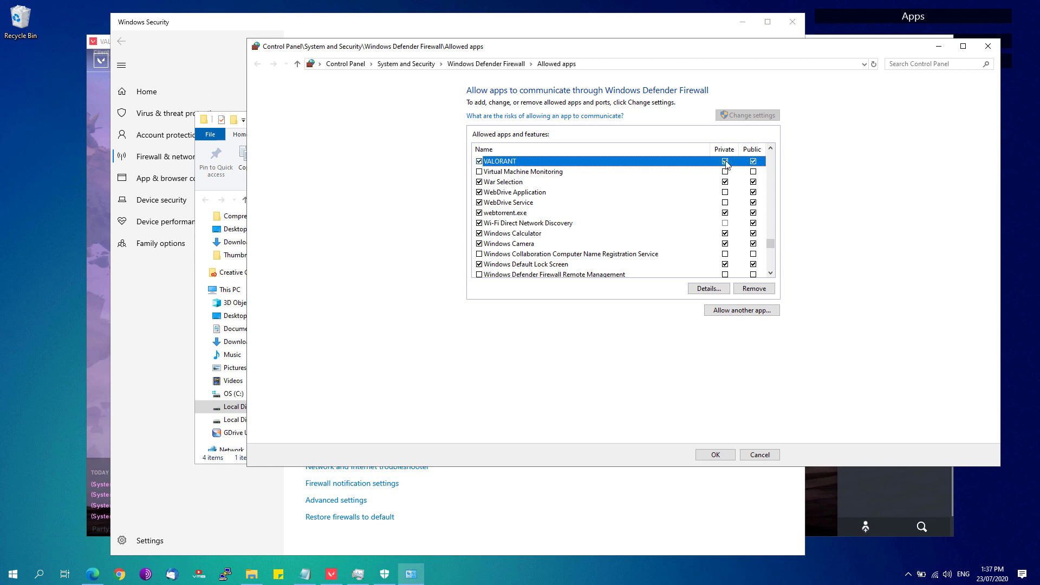
Start allowing another app and open the file location of the VALORANT.exe process from Task Manager
{"action": "left_click", "coordinate": [742, 309]}
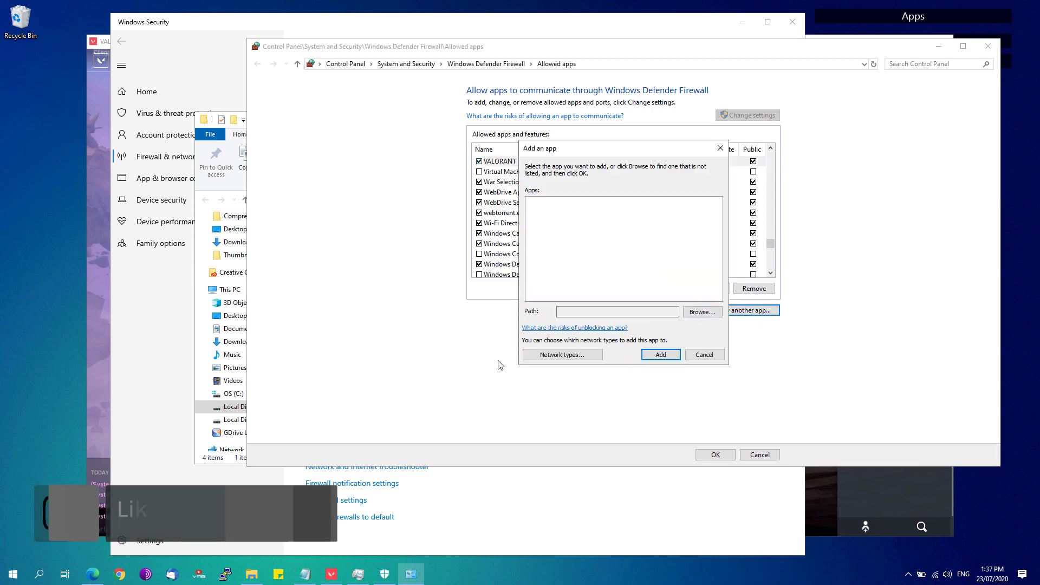
{"action": "left_click", "coordinate": [357, 573]}
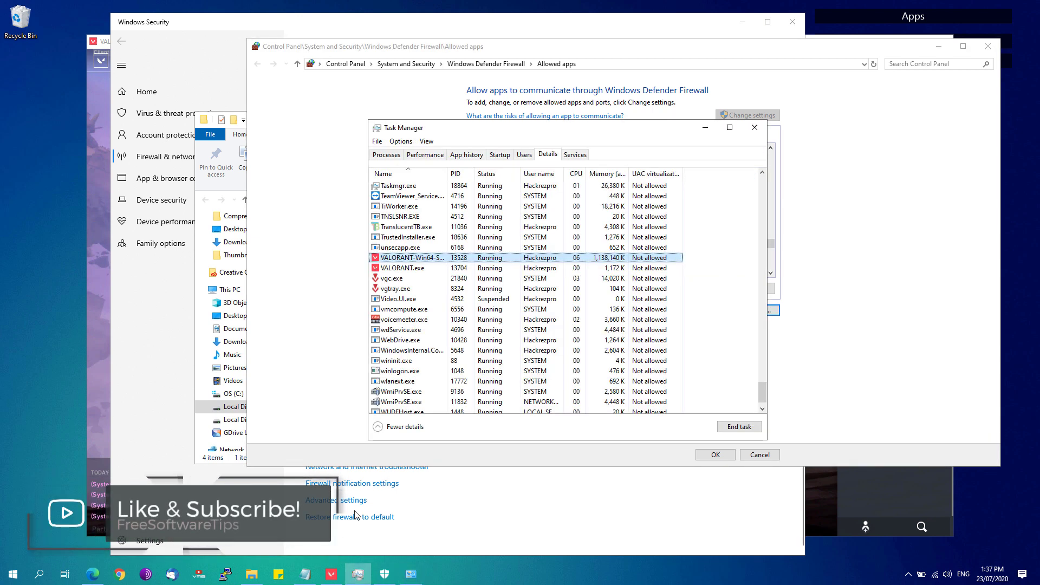
{"action": "left_click", "coordinate": [400, 269]}
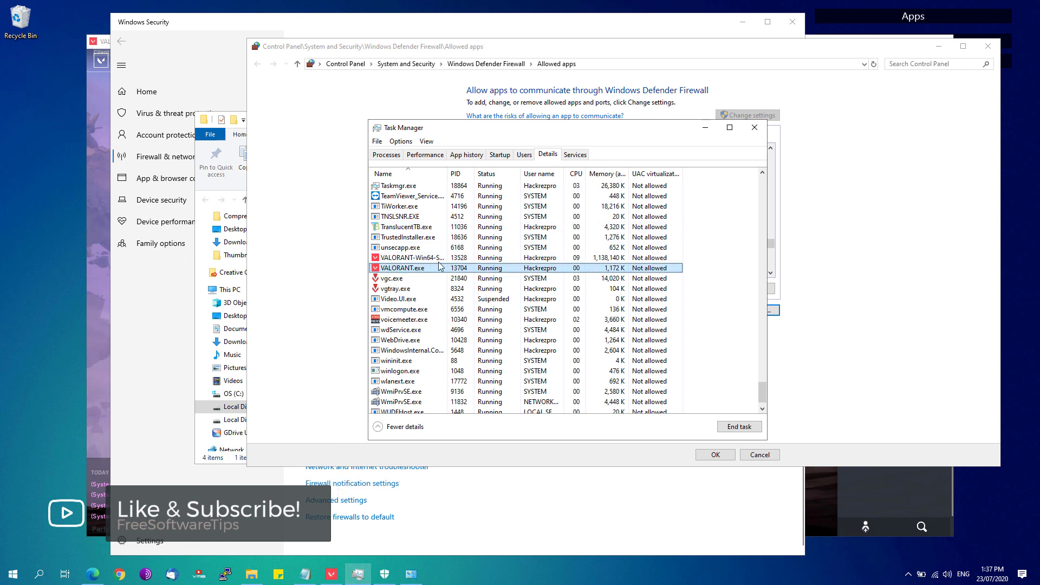
{"action": "right_click", "coordinate": [408, 268]}
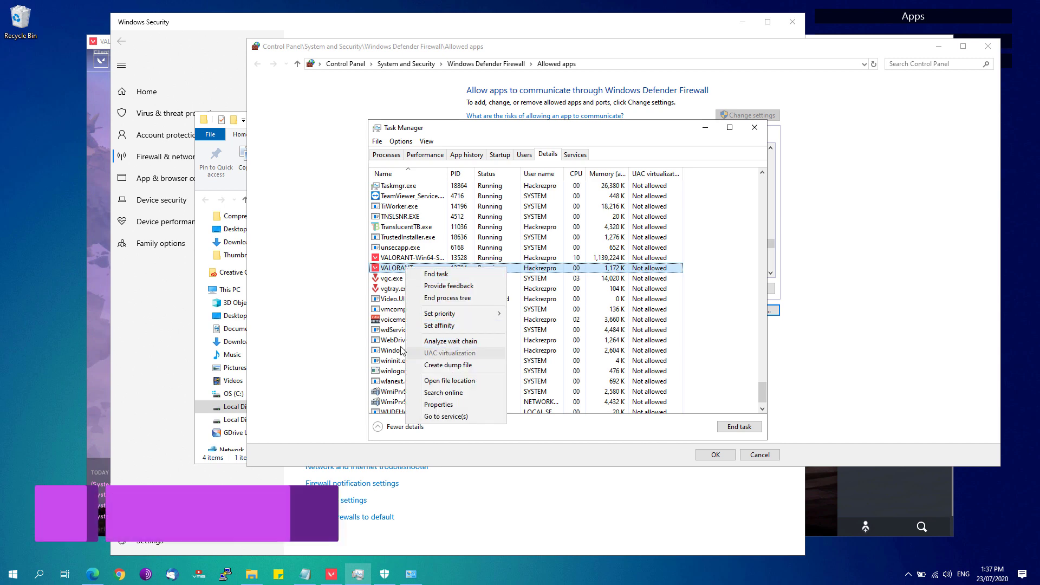
{"action": "left_click", "coordinate": [449, 380]}
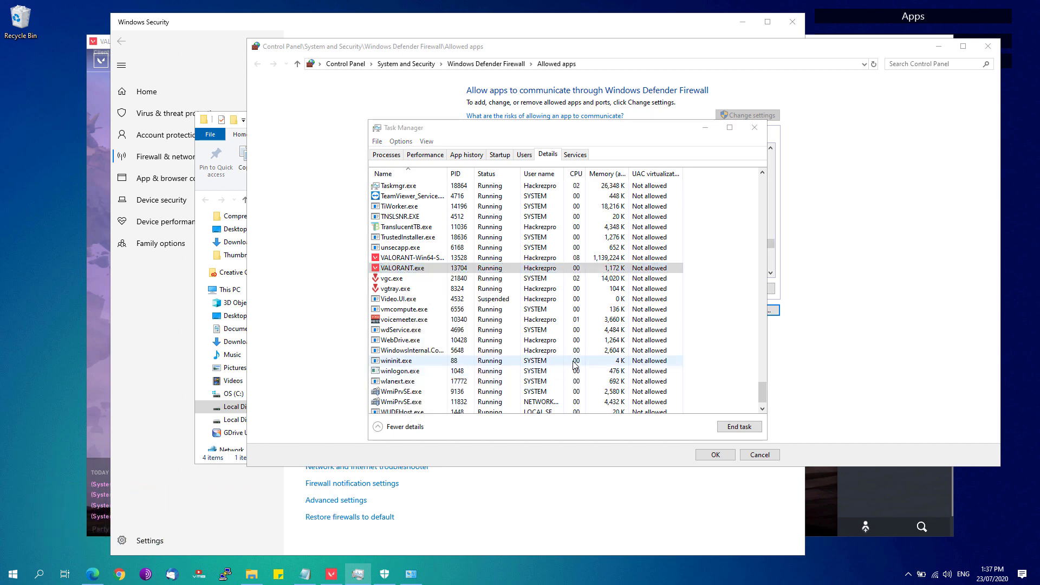
Copy the folder path D:\Games\Riot Games\VALORANT\live from File Explorer and go to it in the firewall's Browse dialog
{"action": "left_click", "coordinate": [772, 311]}
{"action": "left_click", "coordinate": [704, 312]}
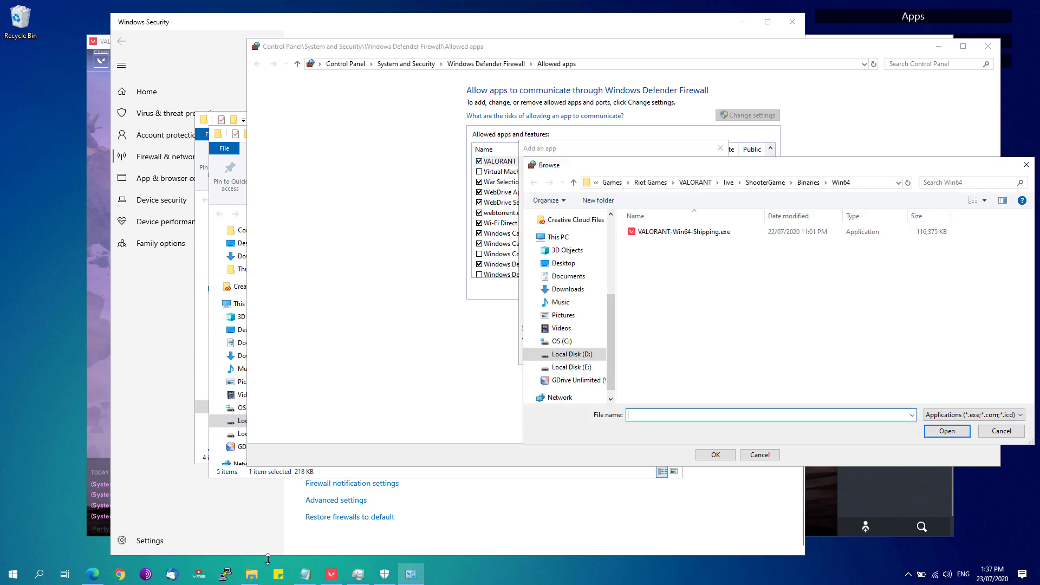
{"action": "left_click", "coordinate": [251, 574]}
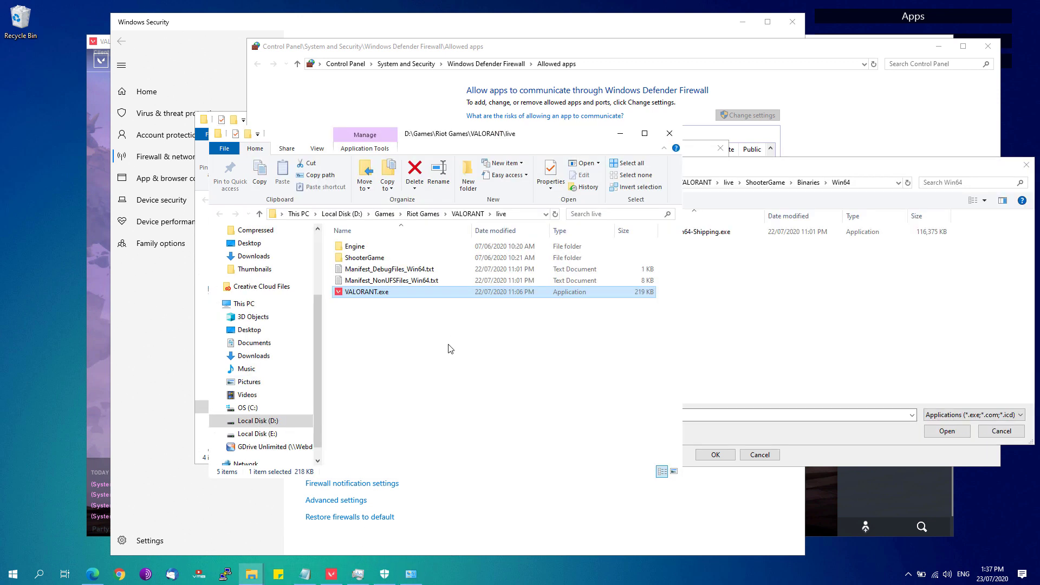
{"action": "left_click", "coordinate": [522, 217]}
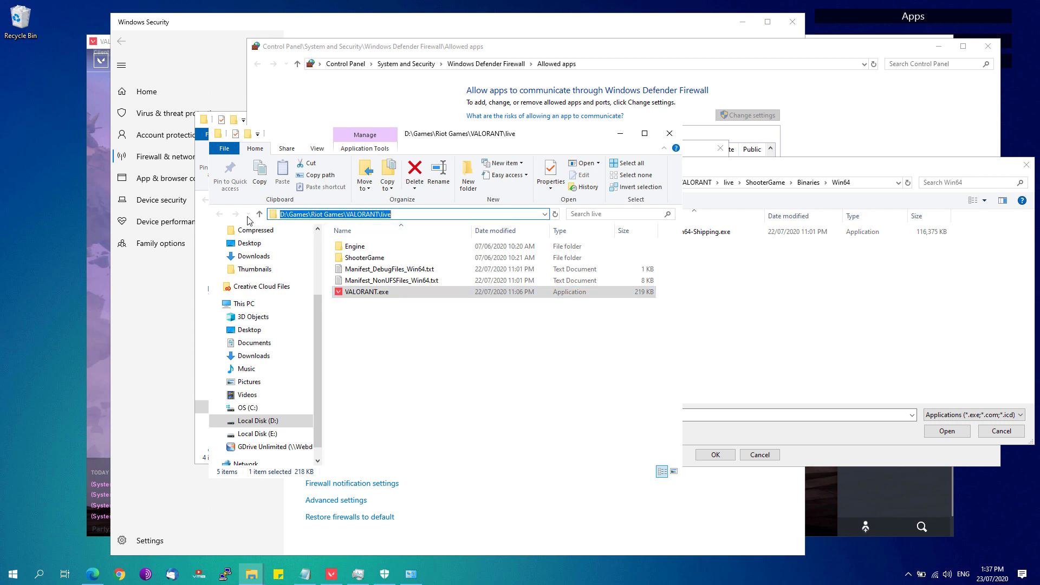
{"action": "key", "text": "ctrl+c"}
{"action": "left_click", "coordinate": [873, 185]}
{"action": "key", "text": "ctrl+v"}
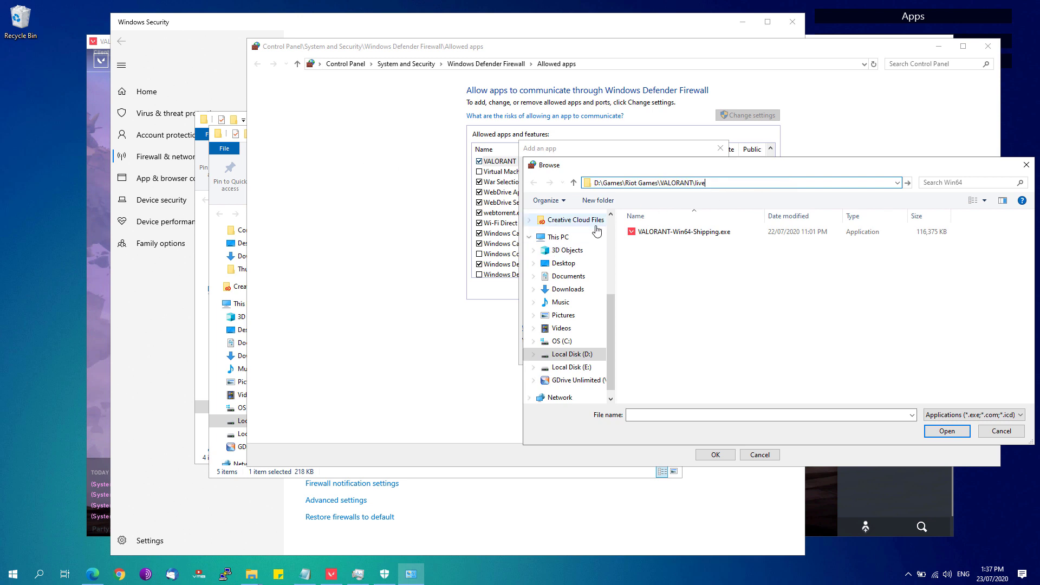
{"action": "left_click", "coordinate": [909, 184]}
Try to add VALORANT.exe to the allowed apps as BootstrapPackagedGame, dismiss the message, and close the Add an app dialog
{"action": "left_click", "coordinate": [654, 256]}
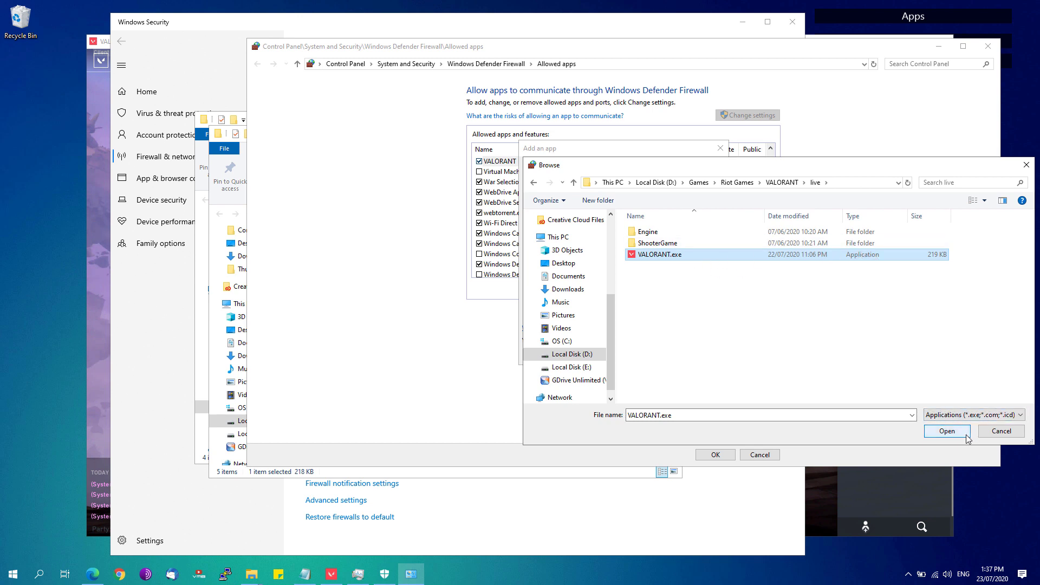
{"action": "left_click", "coordinate": [940, 433]}
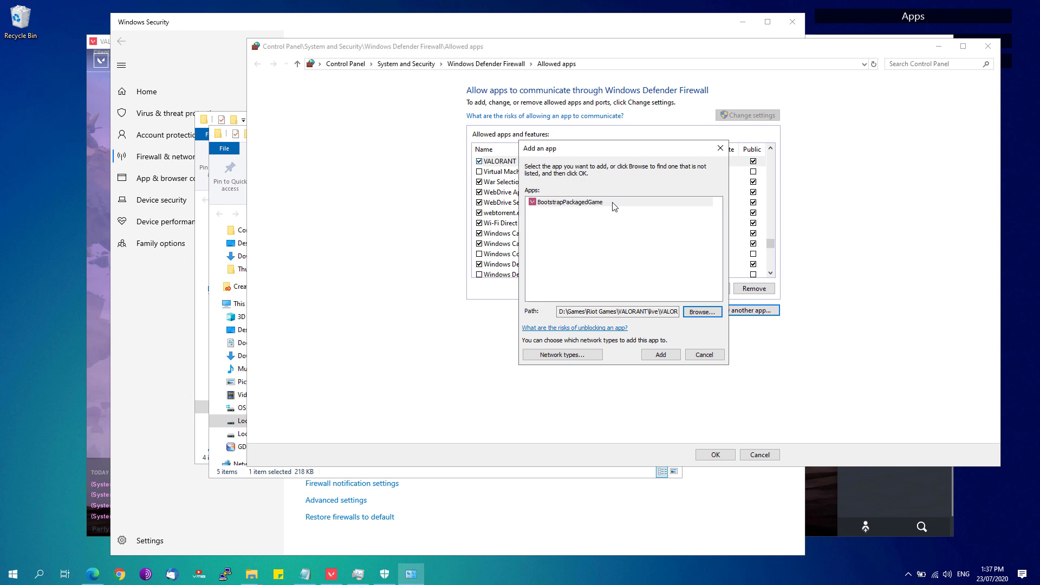
{"action": "left_click", "coordinate": [668, 357]}
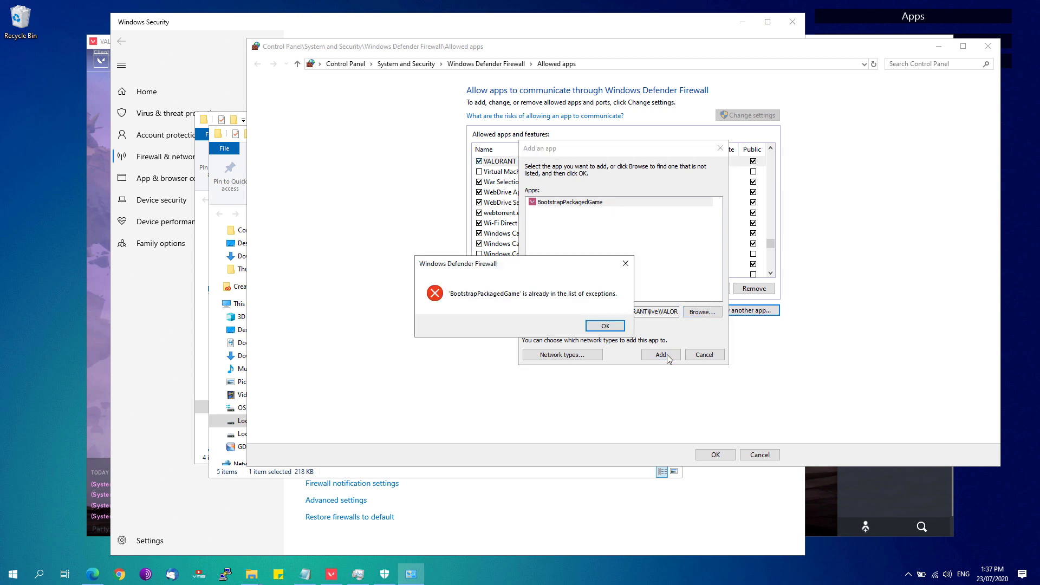
{"action": "left_click", "coordinate": [605, 326]}
{"action": "left_click", "coordinate": [701, 357]}
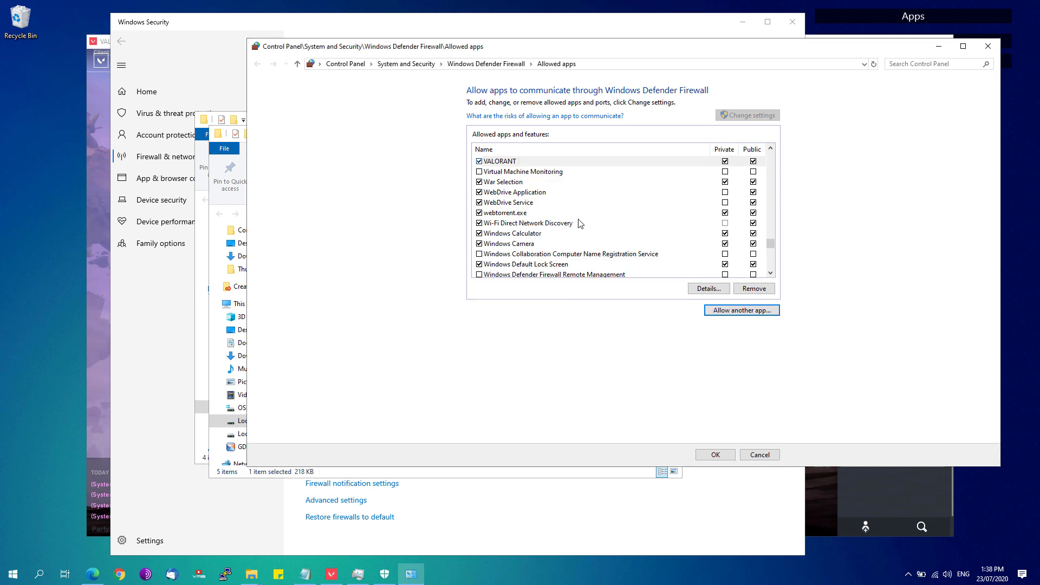
Find BootstrapPackagedGame in the allowed apps list, check its Private and Public permissions, and confirm the allowed apps settings
{"action": "left_click", "coordinate": [530, 173]}
{"action": "type", "text": "boot"}
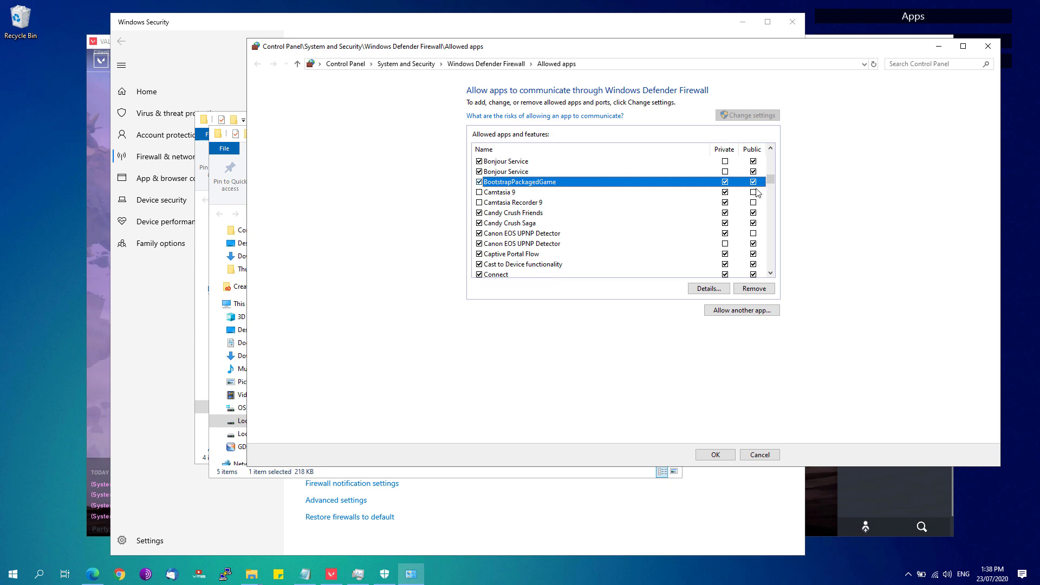
{"action": "left_click", "coordinate": [718, 455]}
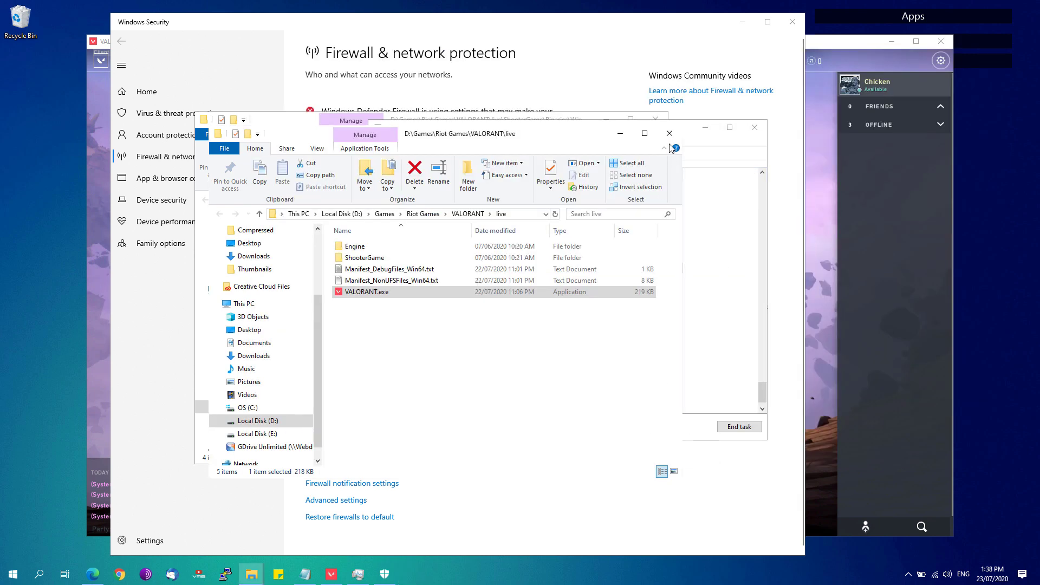
Close both File Explorer windows, Task Manager and Windows Security to return to the VALORANT window
{"action": "left_click", "coordinate": [669, 133]}
{"action": "left_click", "coordinate": [755, 127]}
{"action": "left_click", "coordinate": [655, 118]}
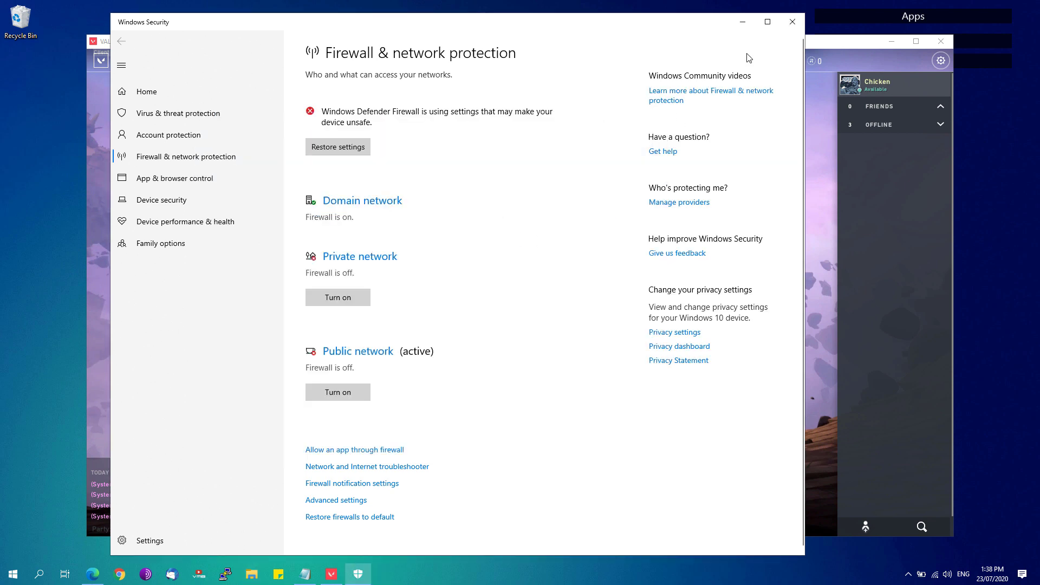
{"action": "left_click", "coordinate": [792, 22]}
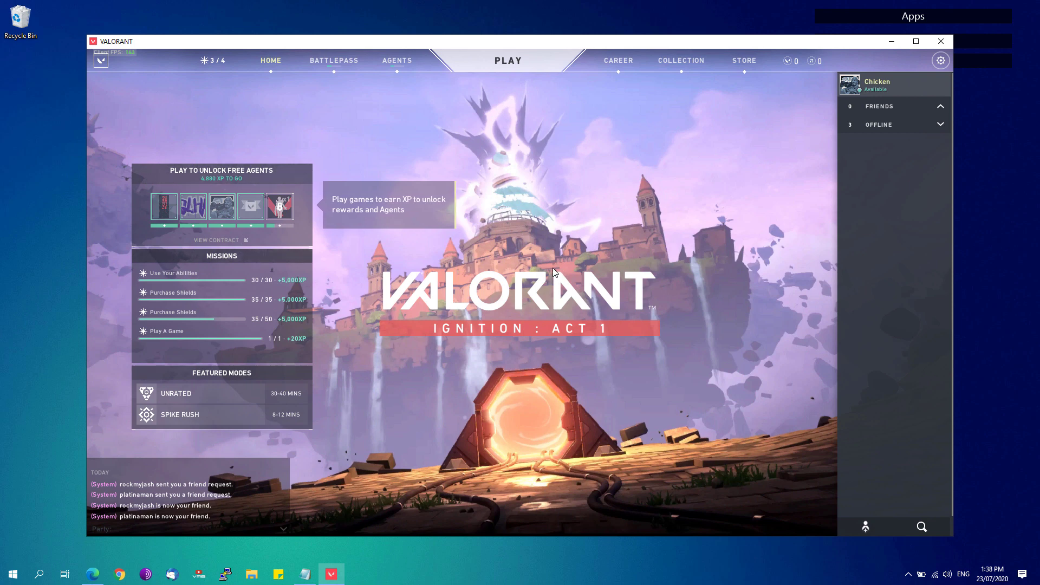
Switch to the Edge browser, find the article's Change Region of Riot Account section, and open its Change Riot Account Region link
{"action": "left_click", "coordinate": [95, 573]}
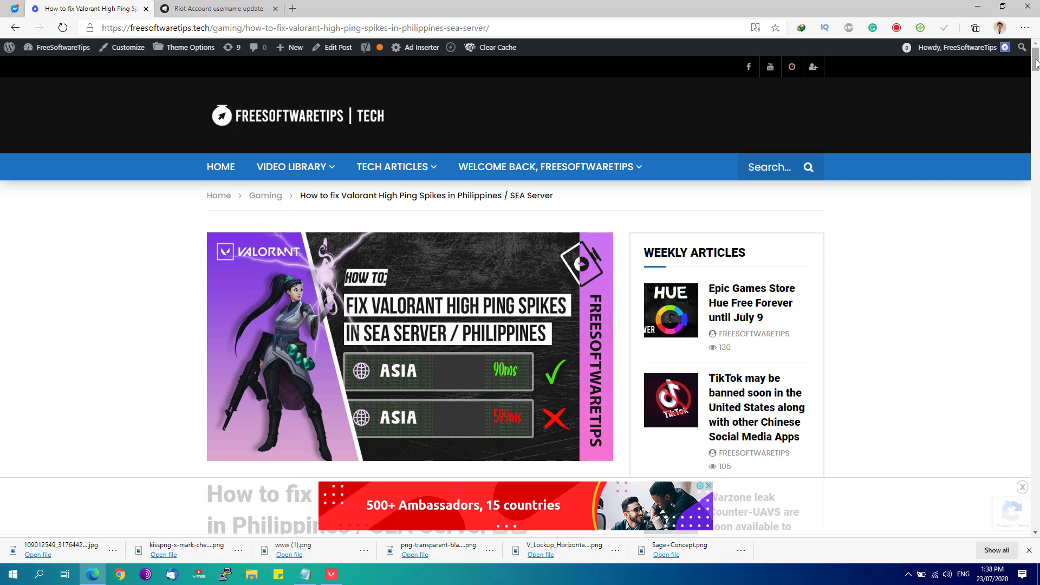
{"action": "scroll", "coordinate": [1036, 63], "scroll_direction": "down", "scroll_amount": 1}
{"action": "scroll", "coordinate": [1036, 68], "scroll_direction": "up", "scroll_amount": 1}
{"action": "left_click_drag", "start_coordinate": [1036, 72], "coordinate": [1028, 440]}
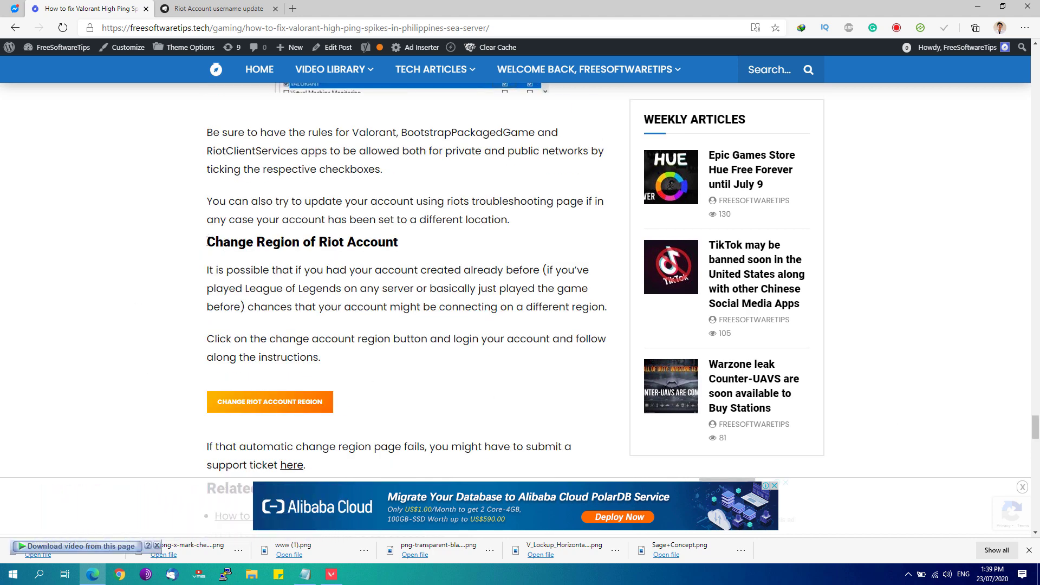
{"action": "scroll", "coordinate": [180, 271], "scroll_direction": "down", "scroll_amount": 2}
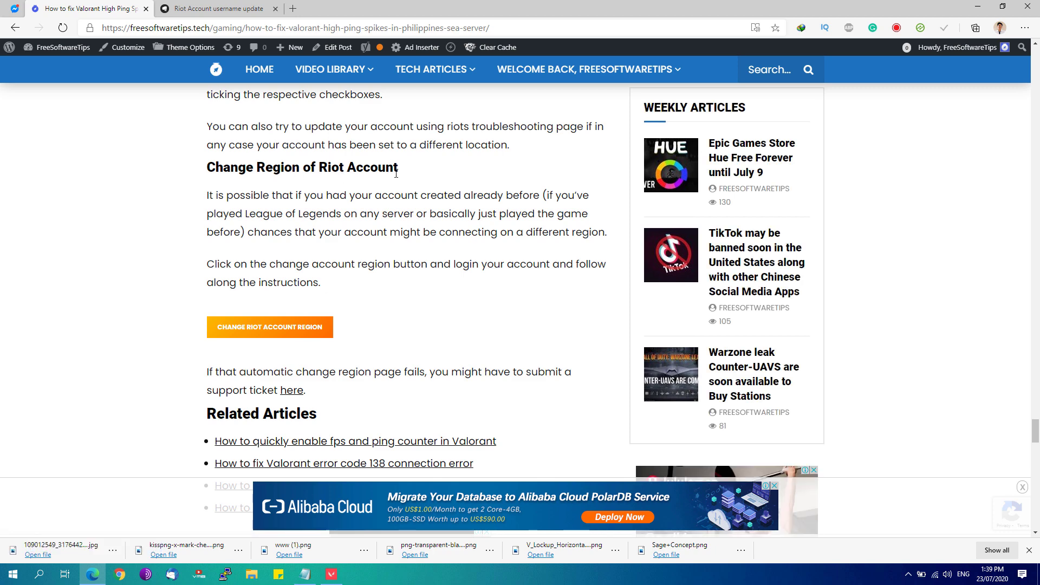
{"action": "left_click", "coordinate": [224, 332]}
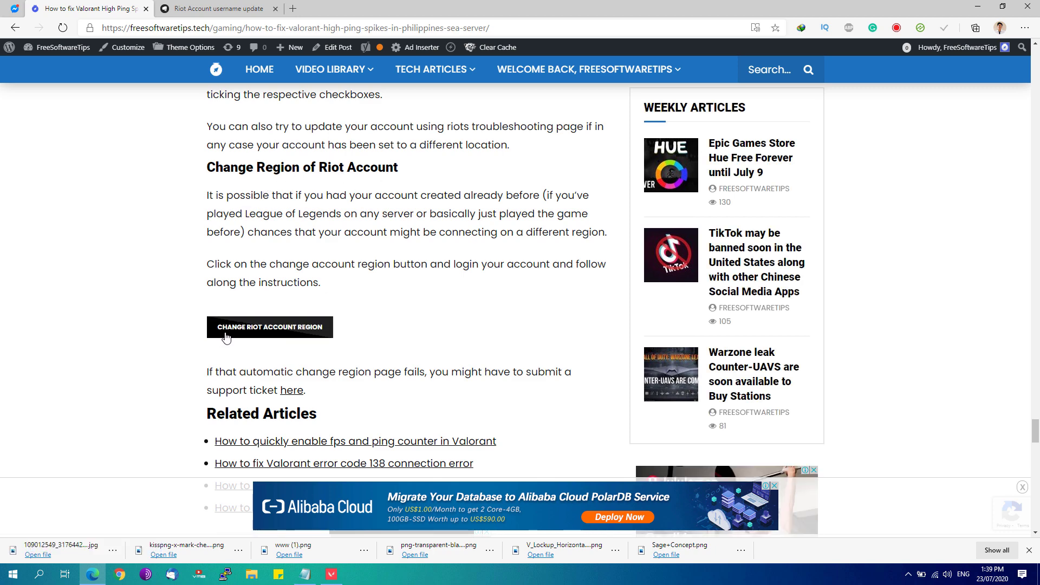